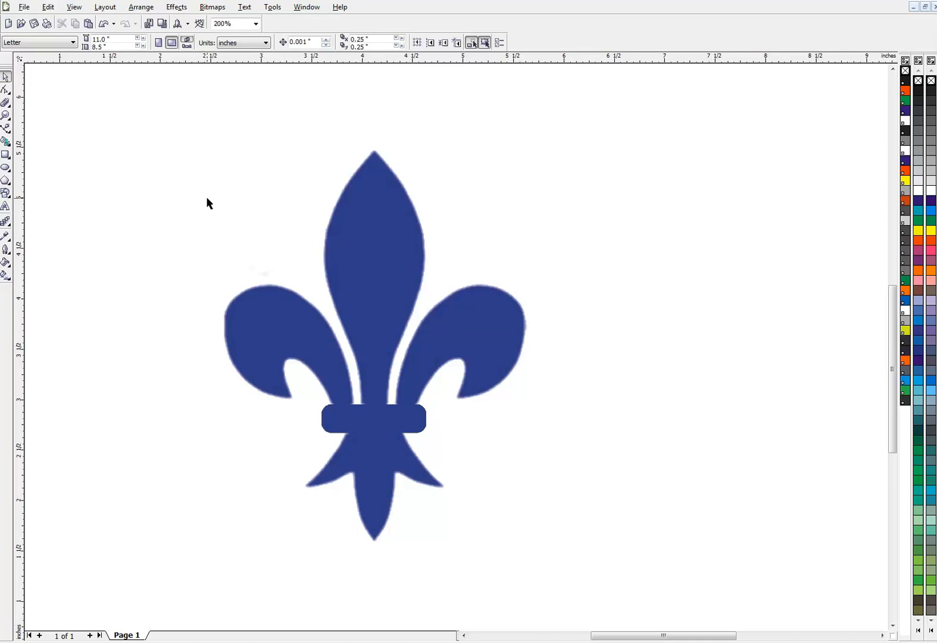
Confirm a 2.0 pt orange outline with default line style as the default outline for new graphic objects.
left_click(5, 250)
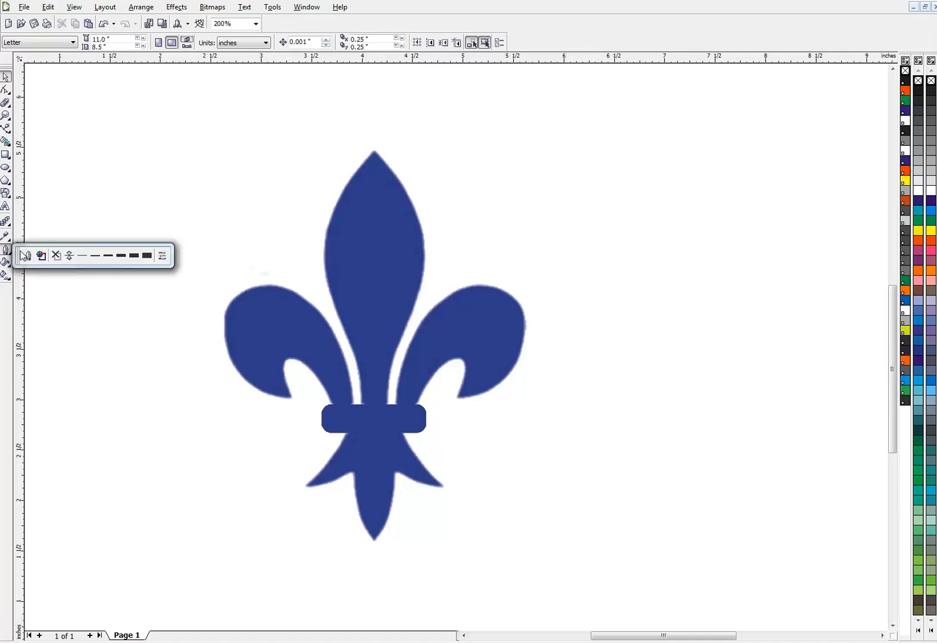
left_click(24, 255)
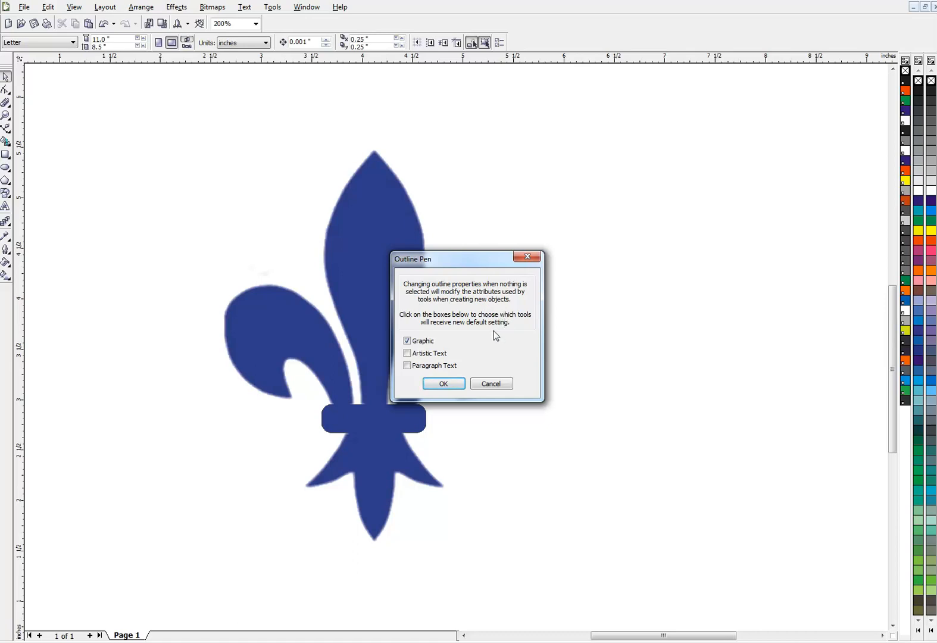
left_click(448, 384)
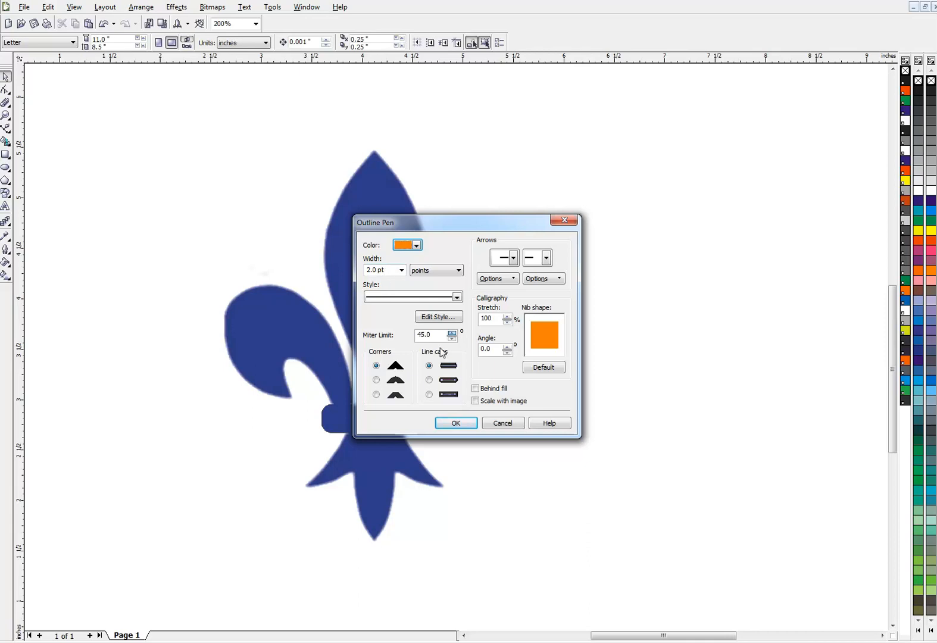
left_click(456, 423)
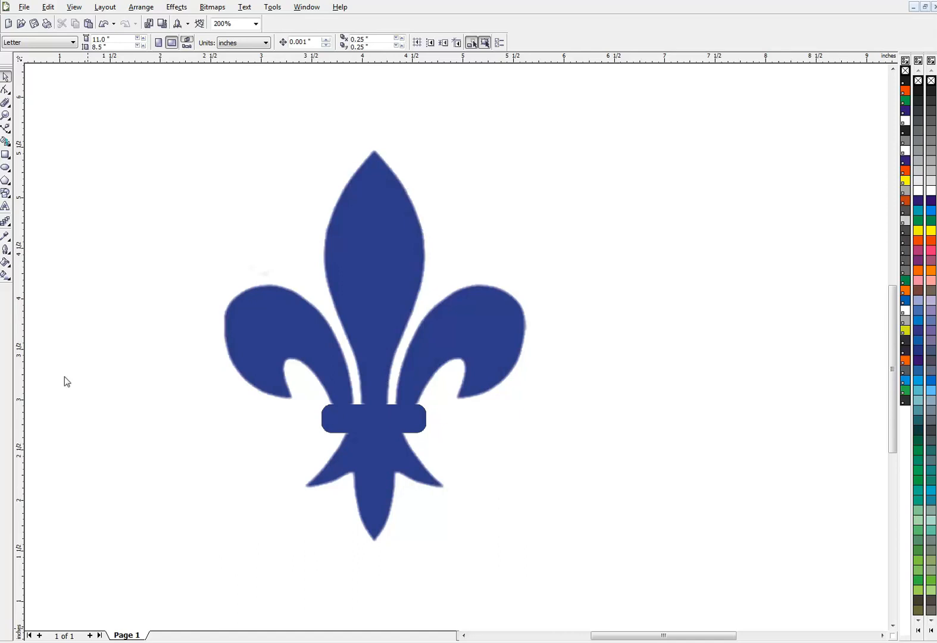
Draw a straight line from the central petal's top point to the right base leaf's tip and convert it to a curve.
left_click(5, 128)
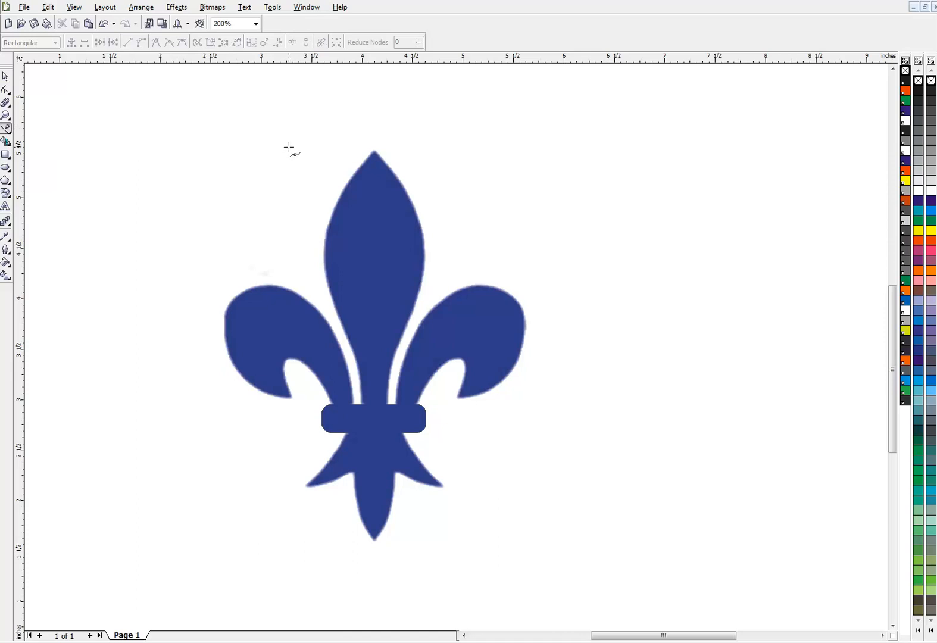
left_click(374, 152)
left_click(441, 487)
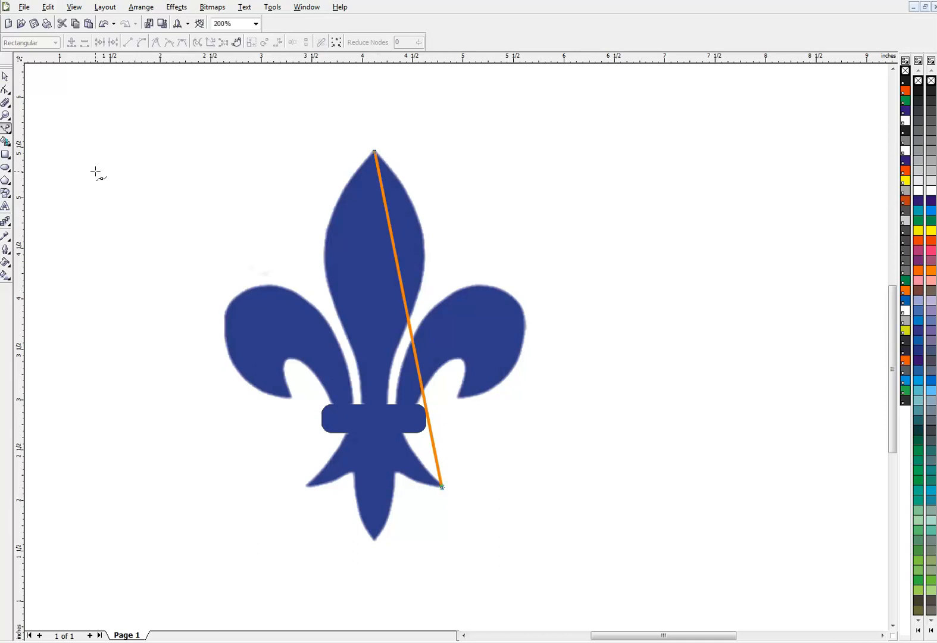
left_click(5, 90)
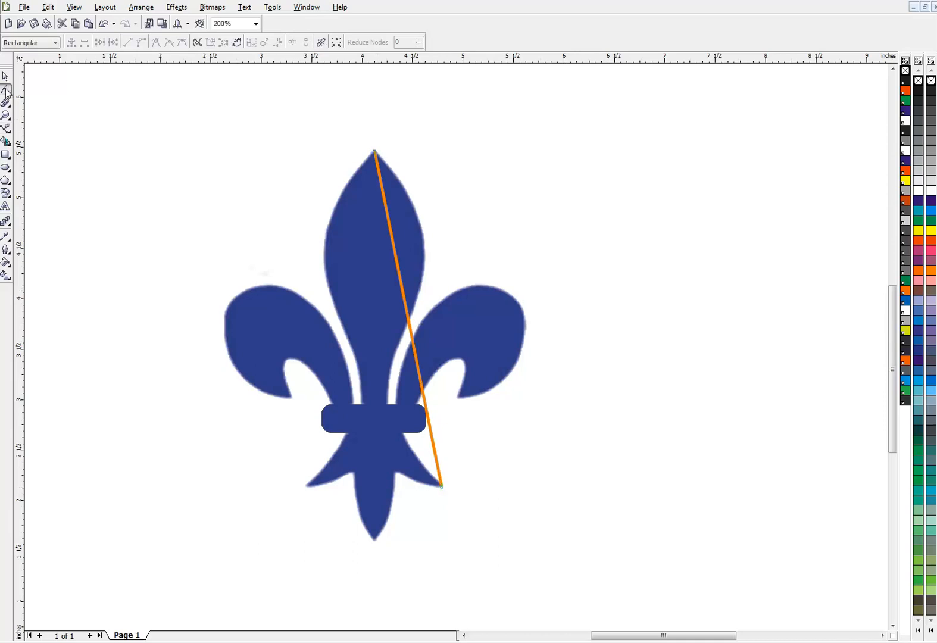
left_click_drag(310, 115, 512, 527)
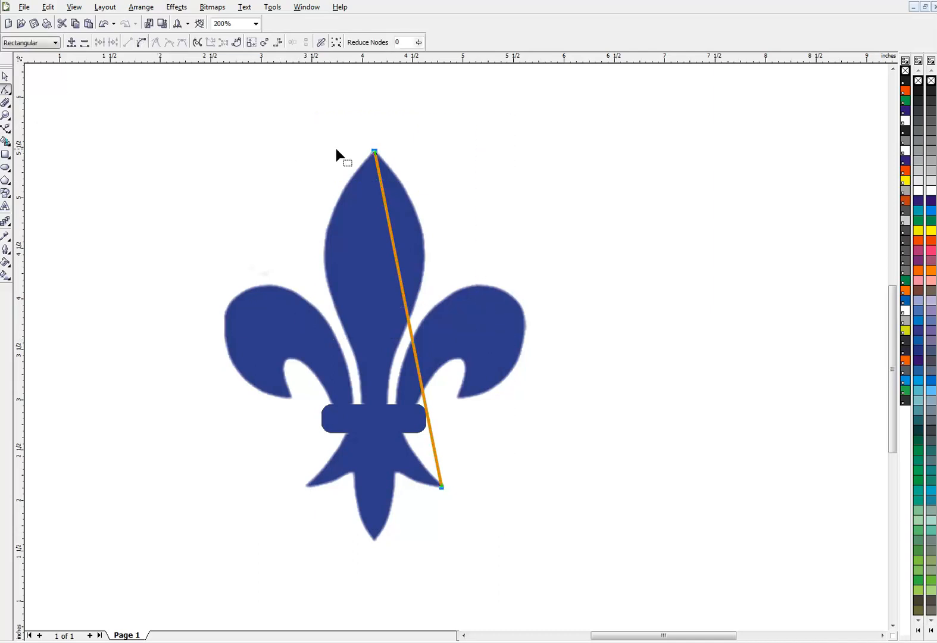
left_click(143, 46)
Try to bend the single-segment curve along the central petal's right edge and base leaf using its two end handles.
left_click(259, 99)
left_click(375, 153)
left_click_drag(397, 262, 481, 239)
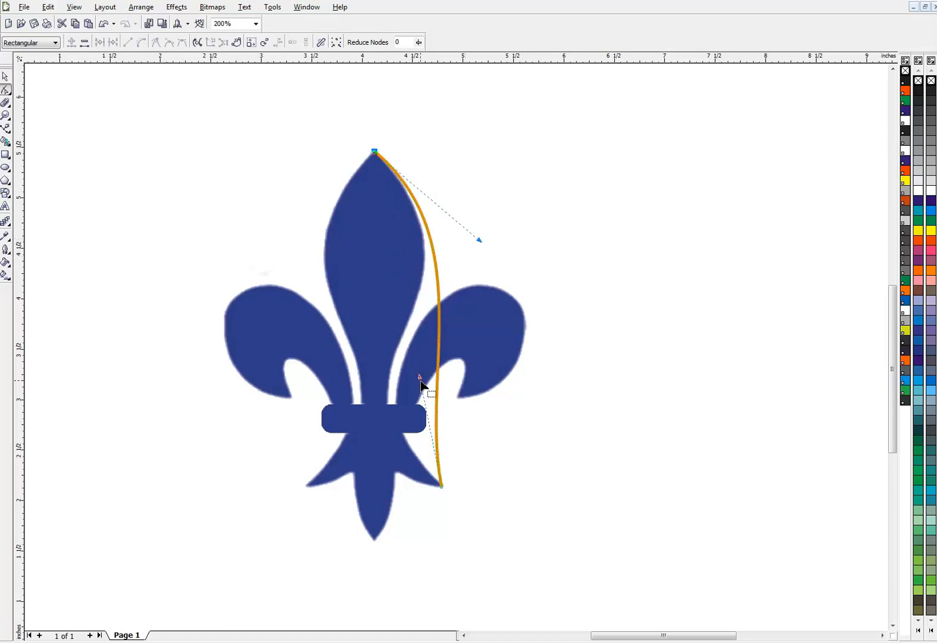
left_click(418, 377)
left_click_drag(417, 377, 327, 393)
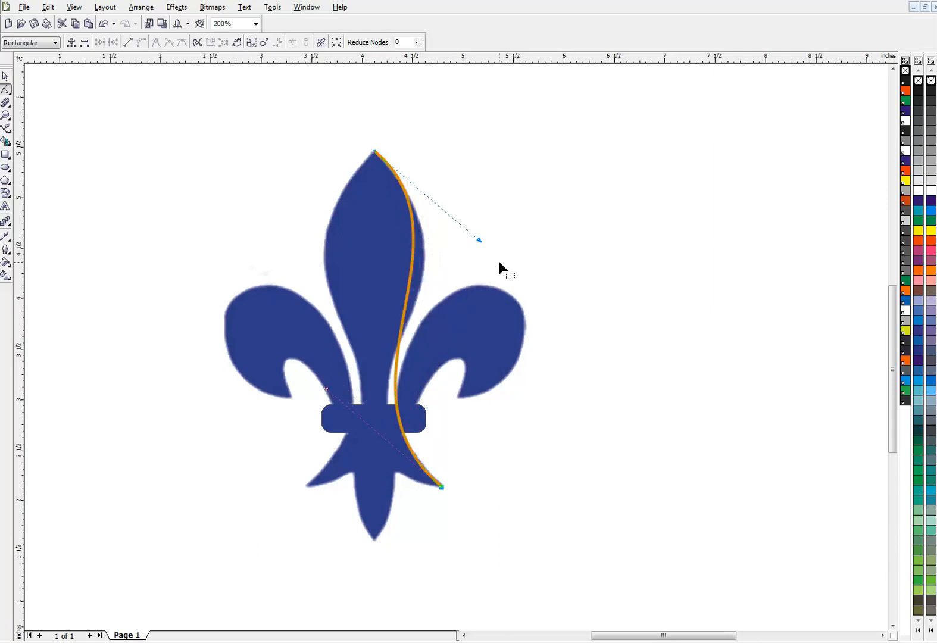
left_click_drag(479, 238, 499, 244)
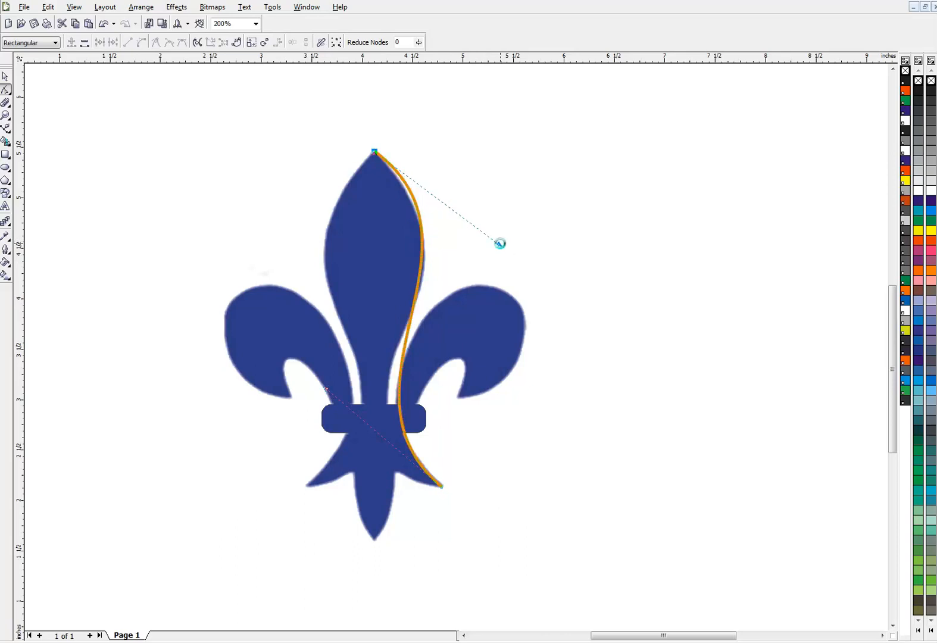
Undo the last three handle adjustments on the tracing curve.
key("ctrl+z")
key("ctrl+z")
key("ctrl+z")
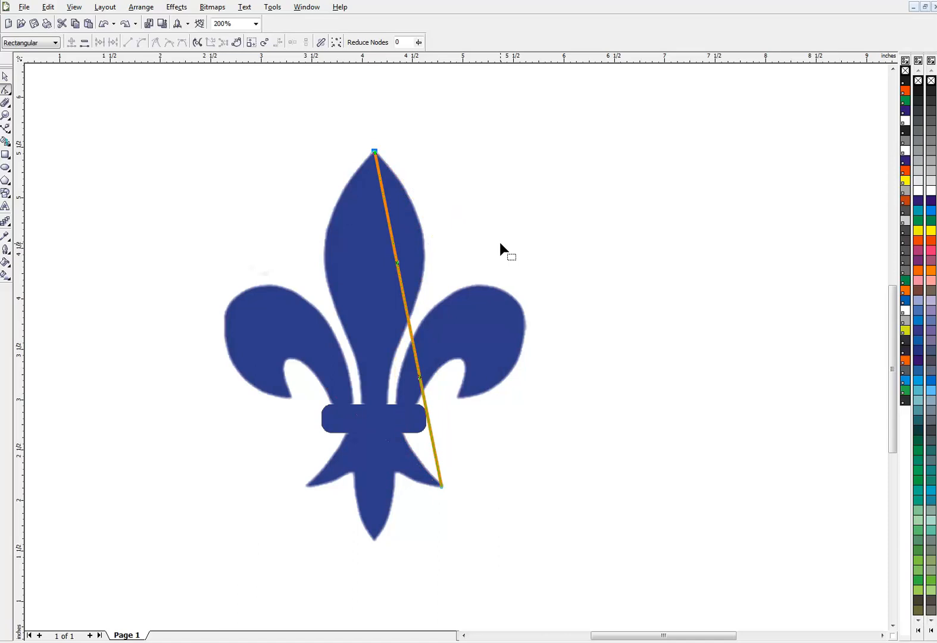
Add a cusp node midway where the line meets the central petal's edge, and bend both segments along the petal and base leaf.
double_click(409, 320)
left_click(157, 43)
left_click_drag(394, 249, 425, 248)
left_click(430, 429)
left_click_drag(429, 427, 395, 424)
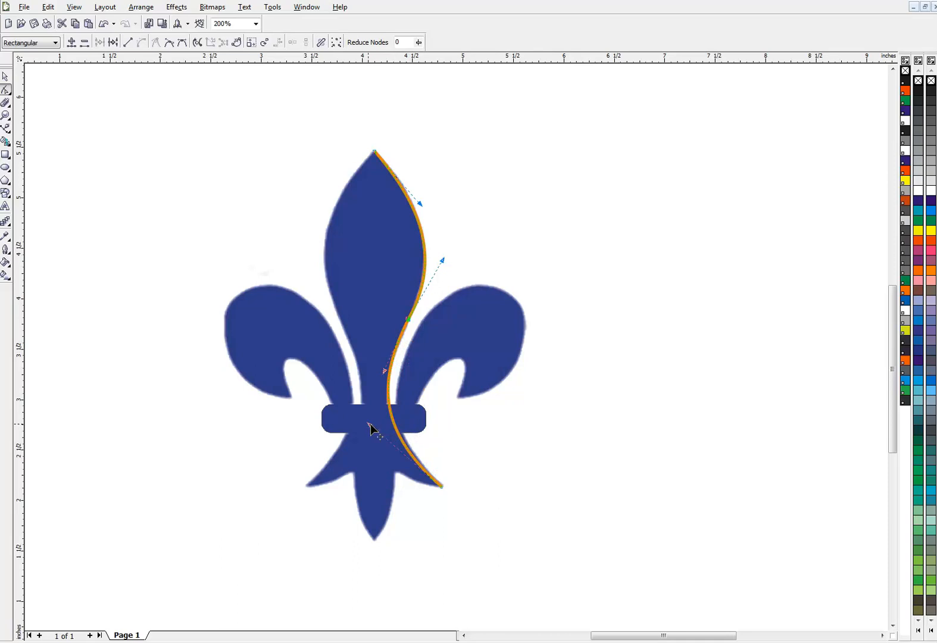
left_click_drag(370, 427, 379, 428)
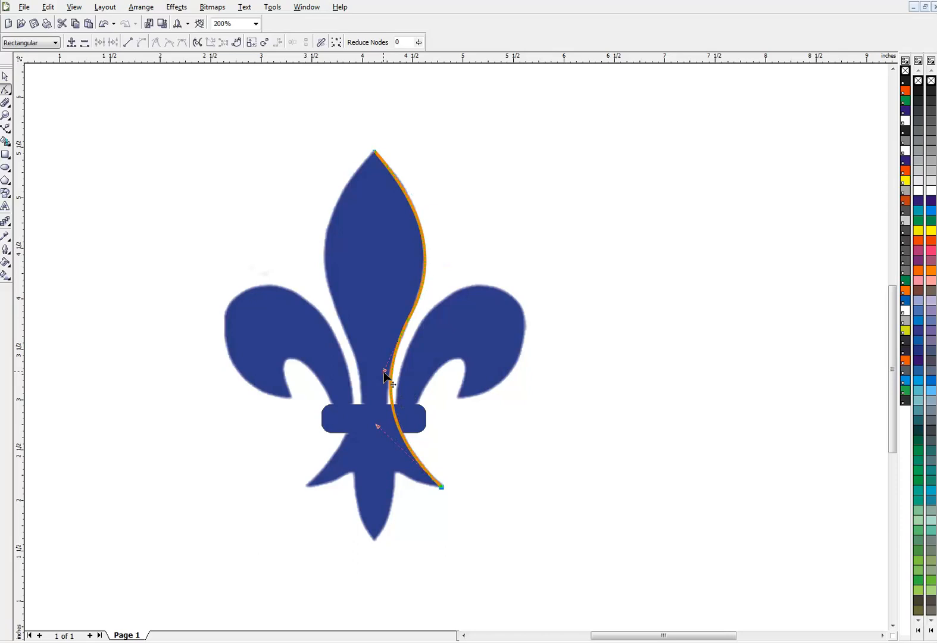
Fine-tune the handles below the middle node and at the top point to follow the central petal's right edge.
key("plus")
left_click_drag(381, 369, 382, 369)
left_click(420, 205)
left_click_drag(418, 203, 420, 204)
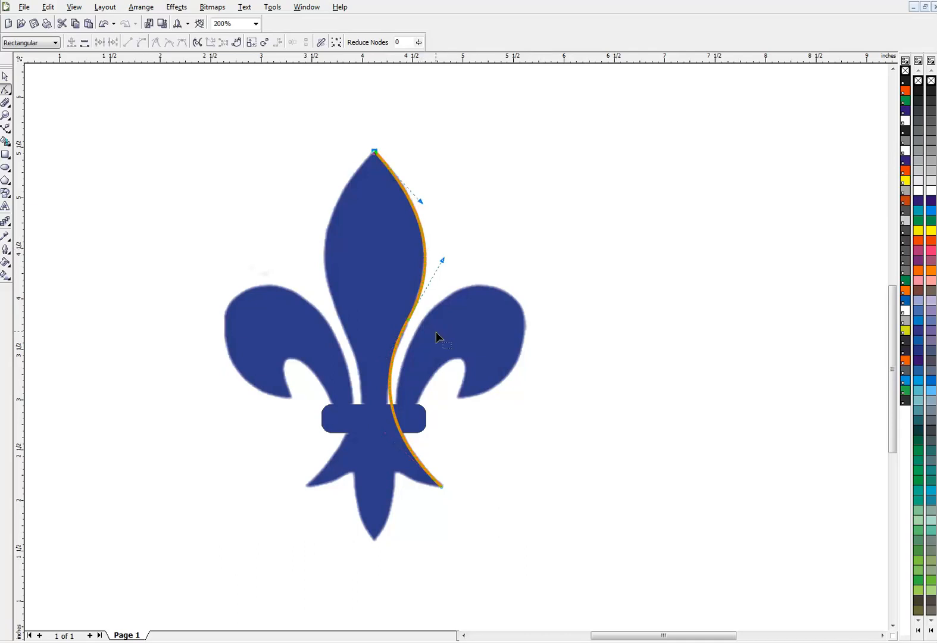
Make the curve's middle node smooth and adjust the handle of the end node at the right base leaf's tip.
left_click(410, 321)
left_click(170, 44)
left_click(376, 427)
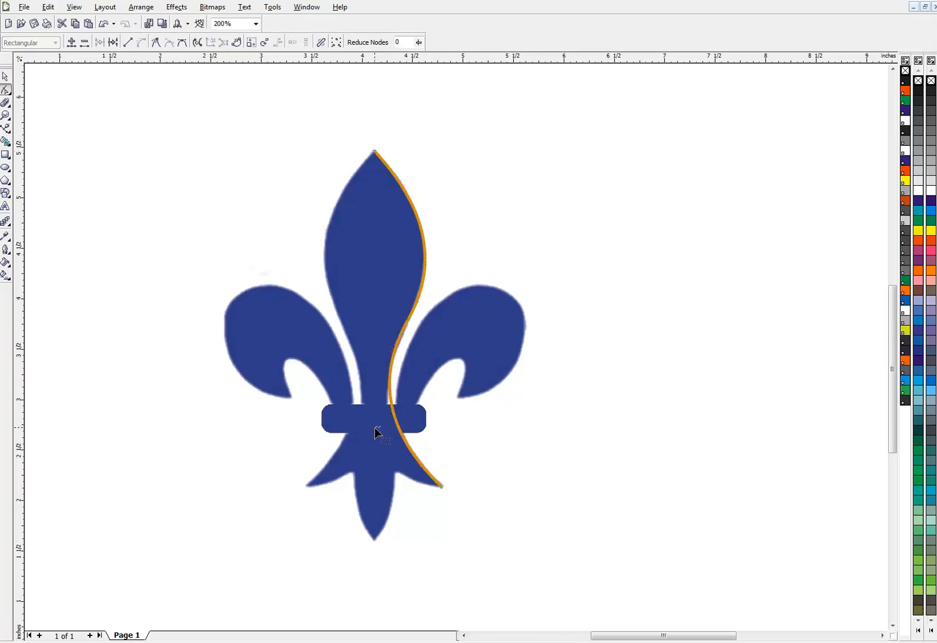
left_click(440, 486)
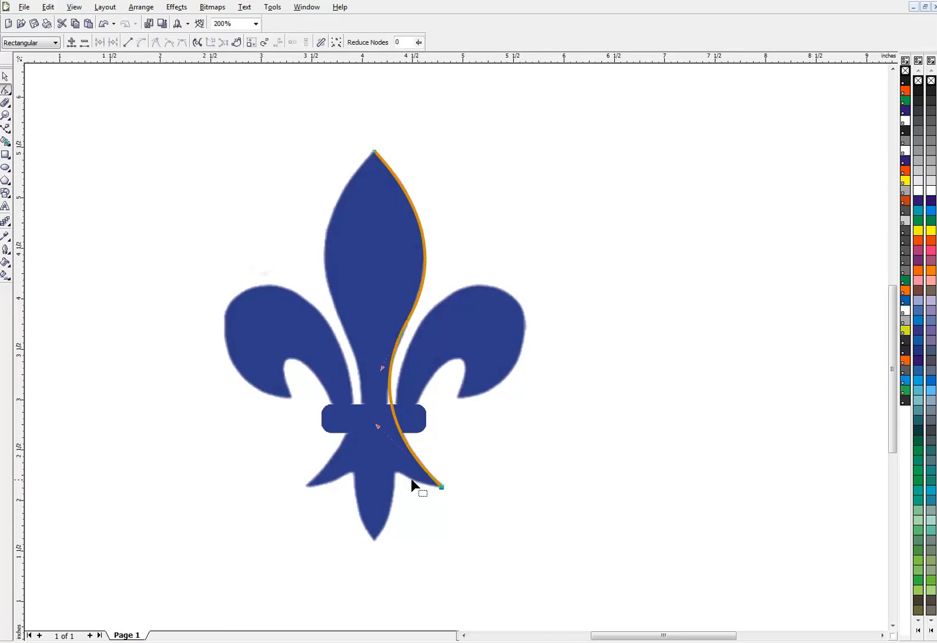
left_click_drag(379, 425, 378, 429)
Refine the lower segment through the band and shift its end node slightly outward at the right base leaf's tip.
left_click(408, 321)
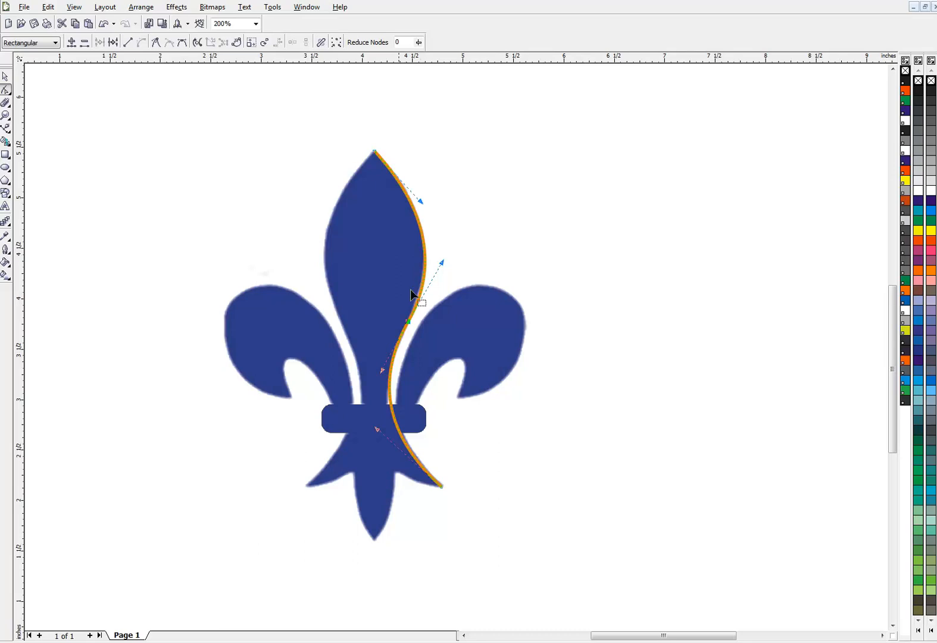
left_click_drag(393, 412, 390, 412)
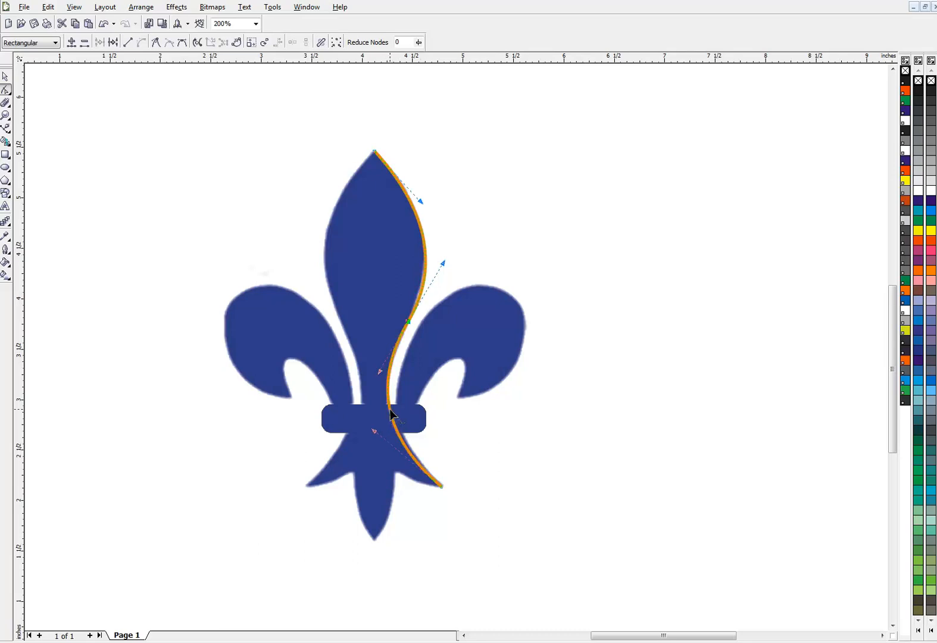
mouse_move(375, 435)
left_mouse_down()
mouse_move(383, 432)
mouse_move(376, 428)
left_mouse_up()
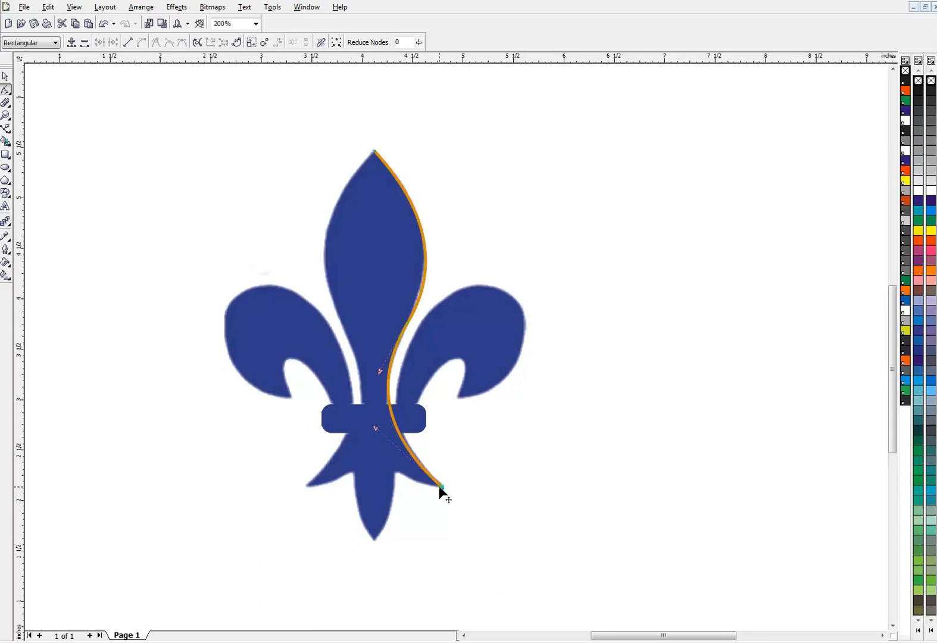
left_click_drag(441, 487, 445, 487)
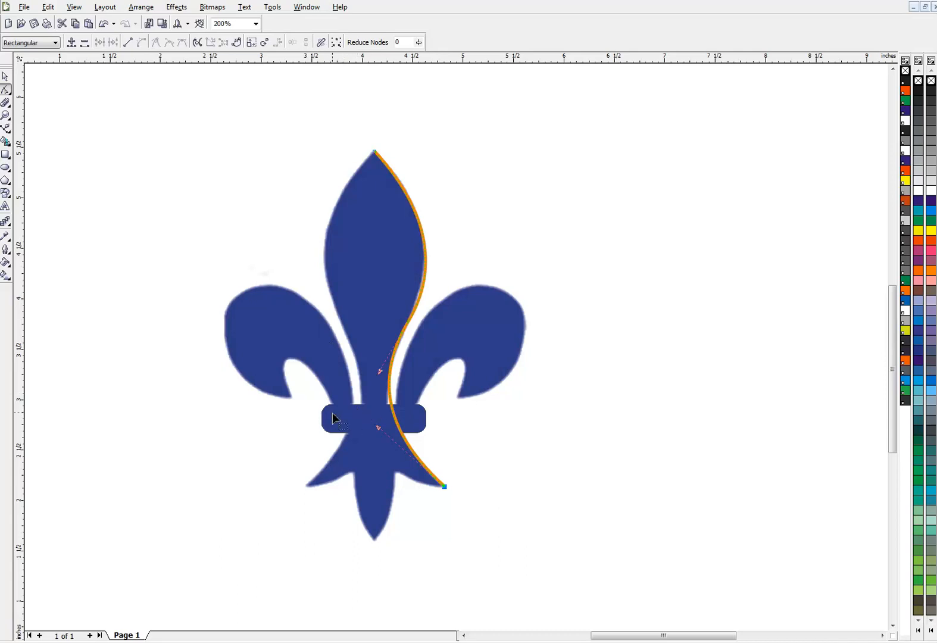
Draw a rectangle about 1.055 by 0.268 inches over the horizontal band and round its corners to about 78.
left_click(6, 154)
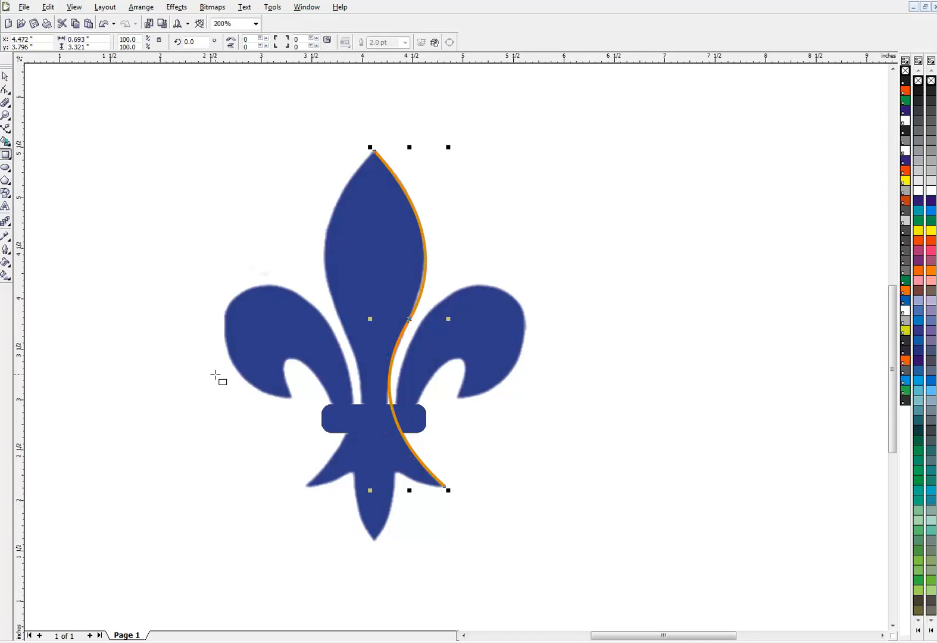
left_click_drag(319, 405, 429, 434)
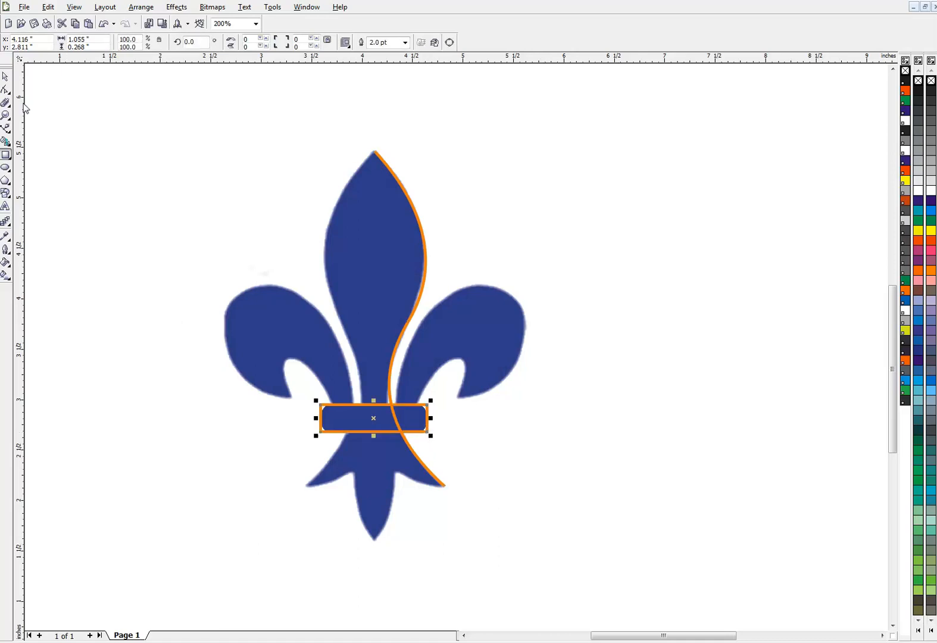
left_click(6, 90)
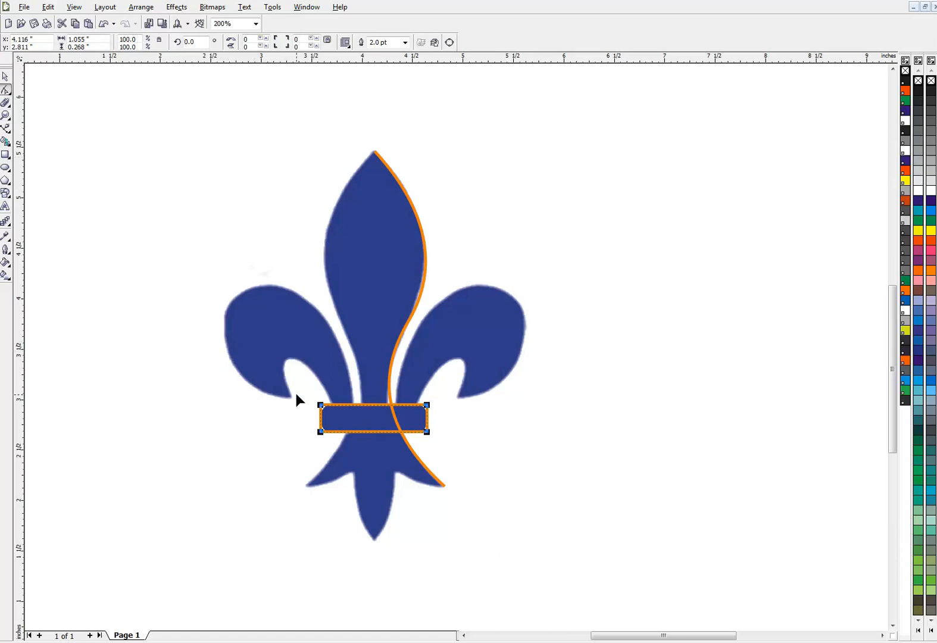
left_click_drag(319, 404, 331, 403)
left_click(6, 77)
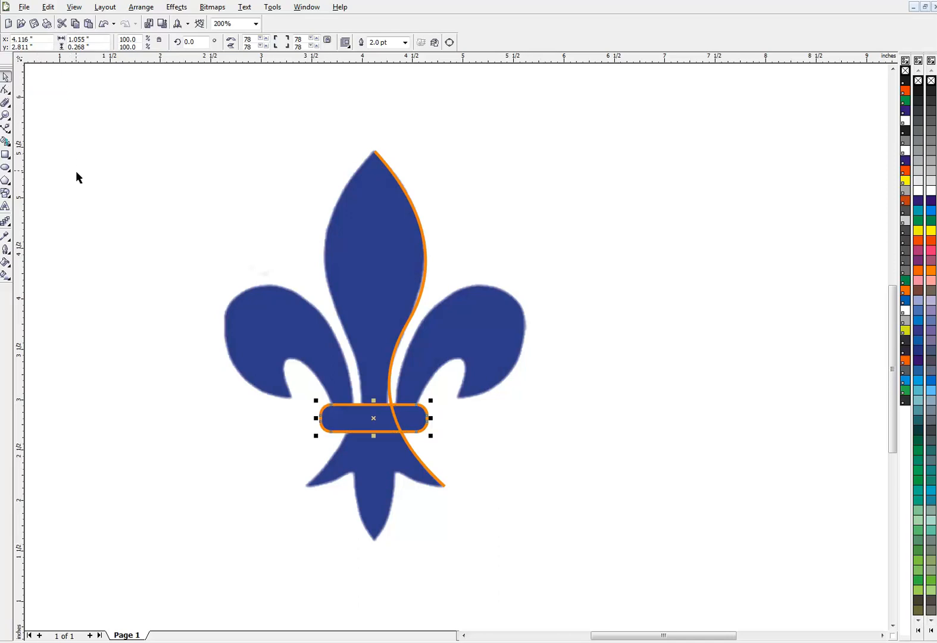
Draw a closed straight-segment outline around the right side petal, with corner points at its top, outer edge, tip, inner notch and band.
left_click(5, 89)
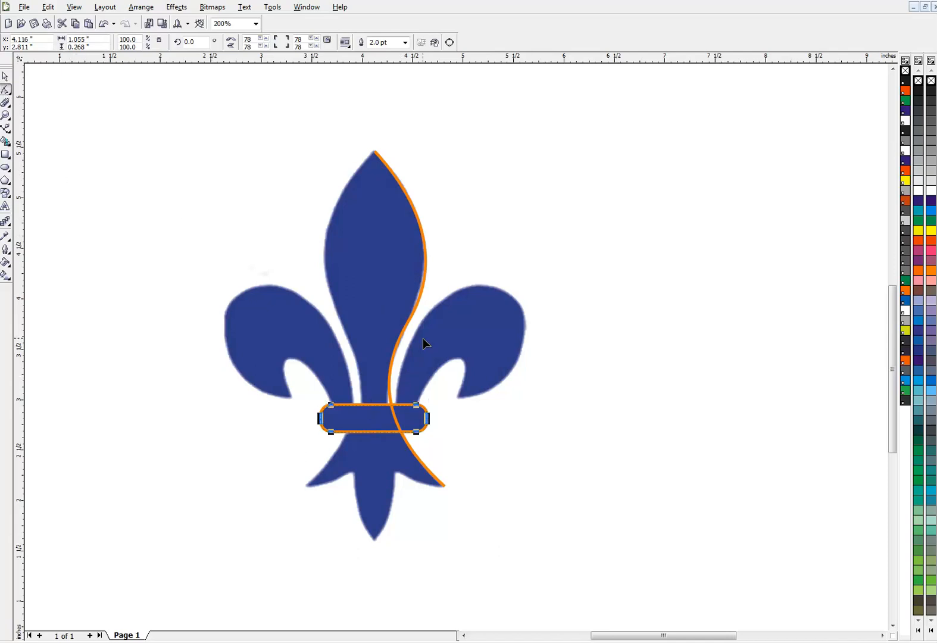
left_click(398, 433)
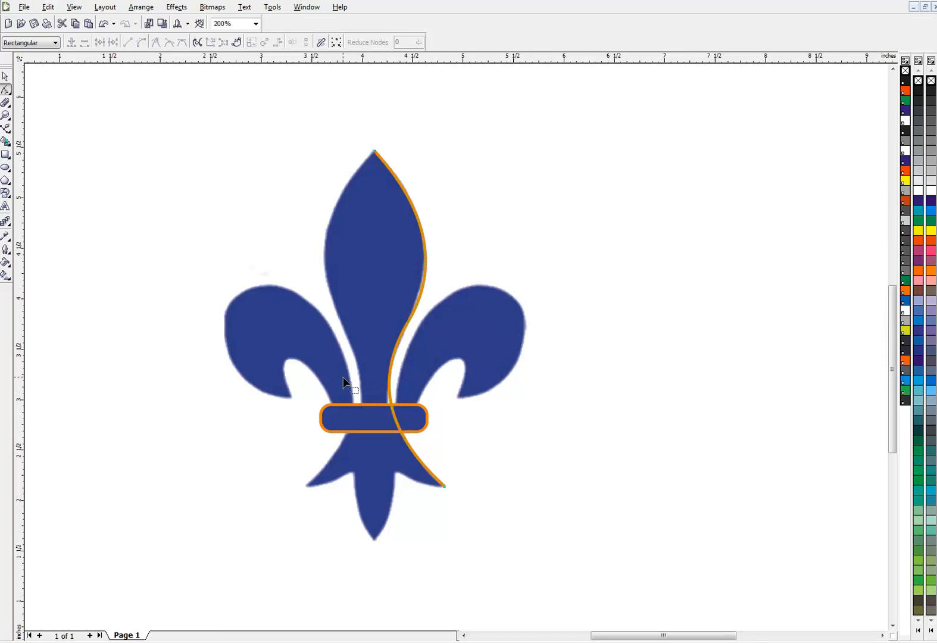
left_click(6, 127)
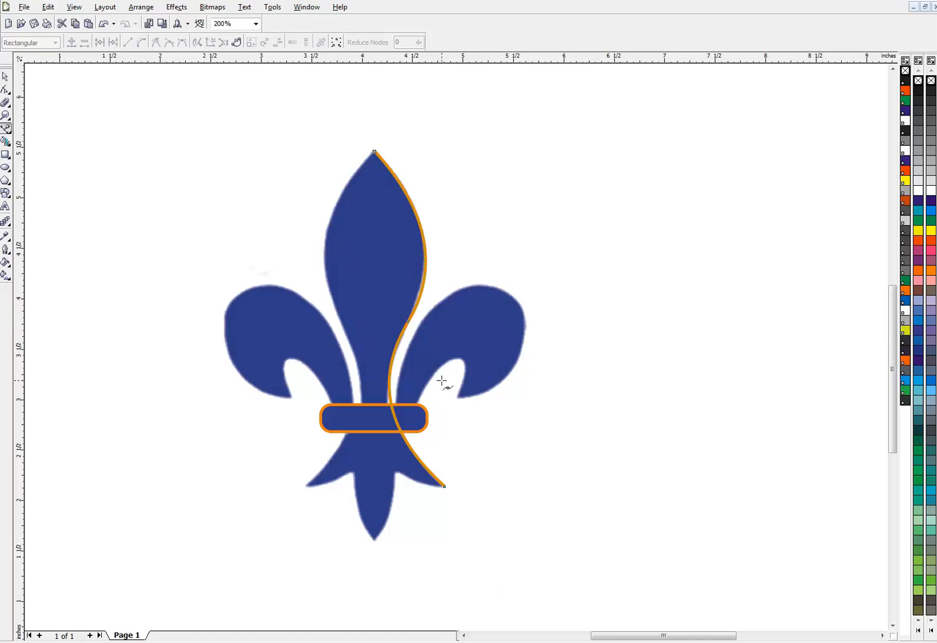
key("Escape")
left_click(461, 290)
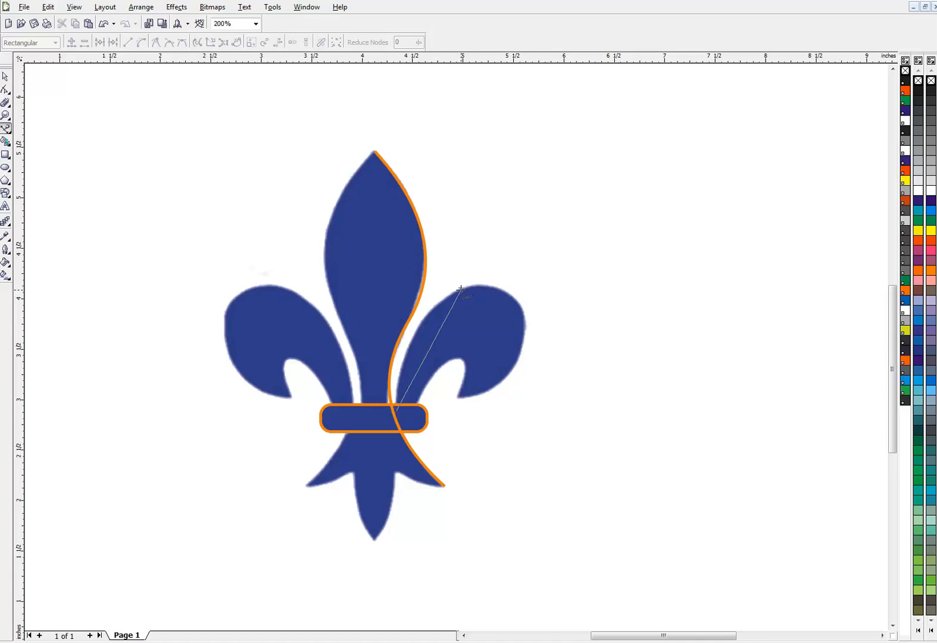
left_click(521, 340)
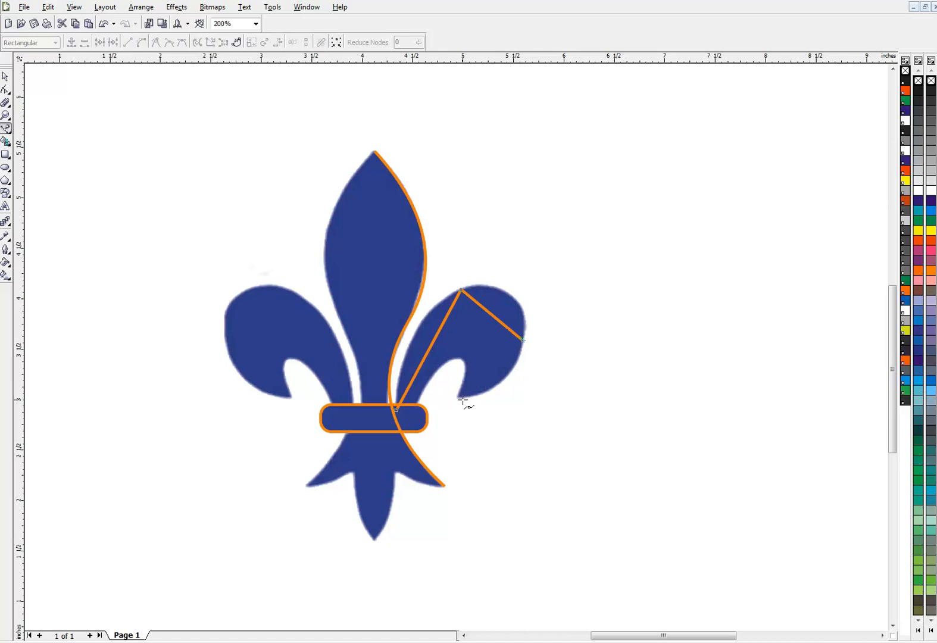
left_click(459, 397)
left_click(464, 377)
left_click(441, 365)
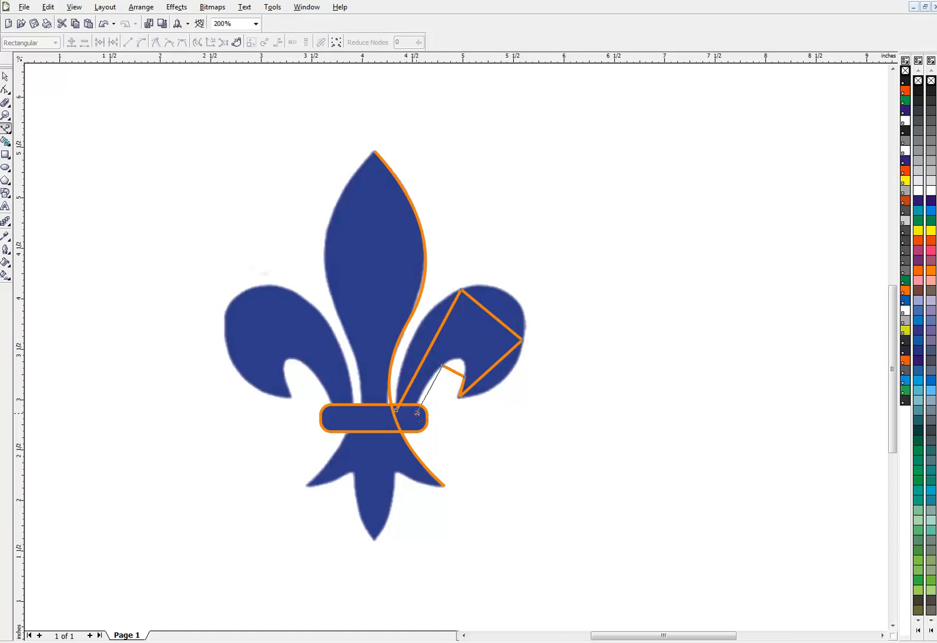
left_click(416, 411)
left_click(396, 409)
Convert all segments of the right petal's outline to curves and bend the upper outer segment around the petal's rounded top.
left_click(6, 90)
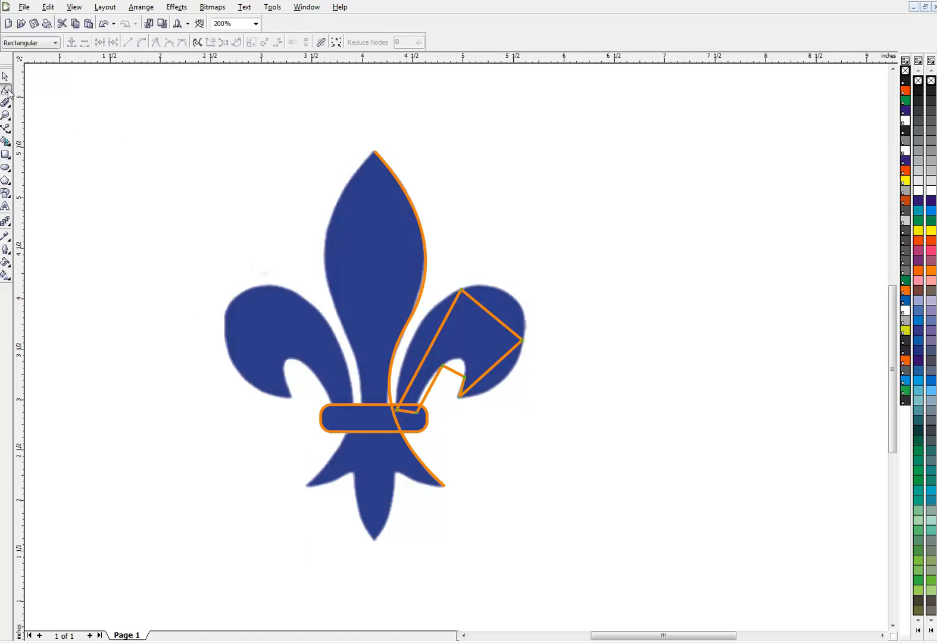
left_click_drag(601, 244, 359, 445)
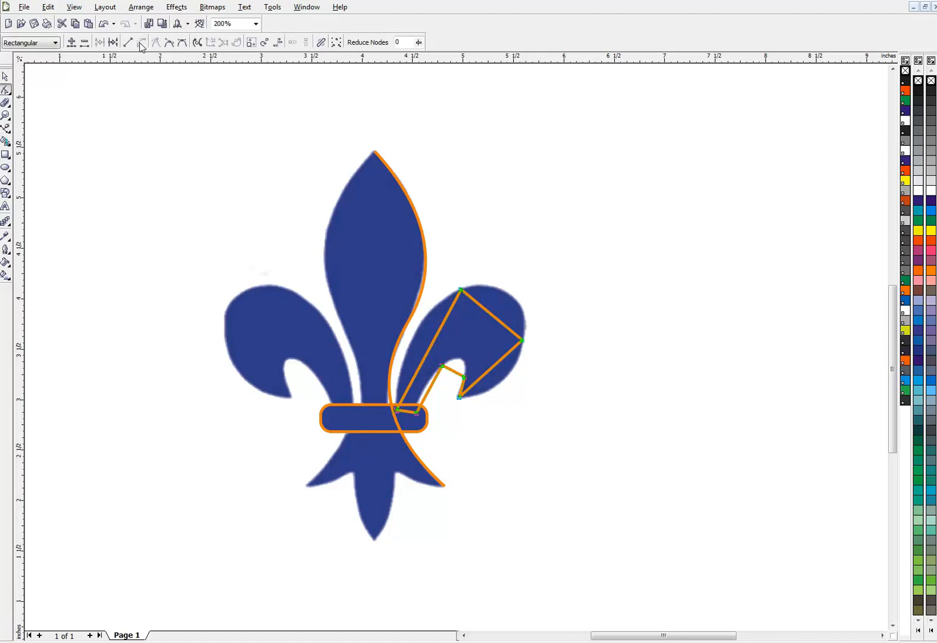
left_click(445, 186)
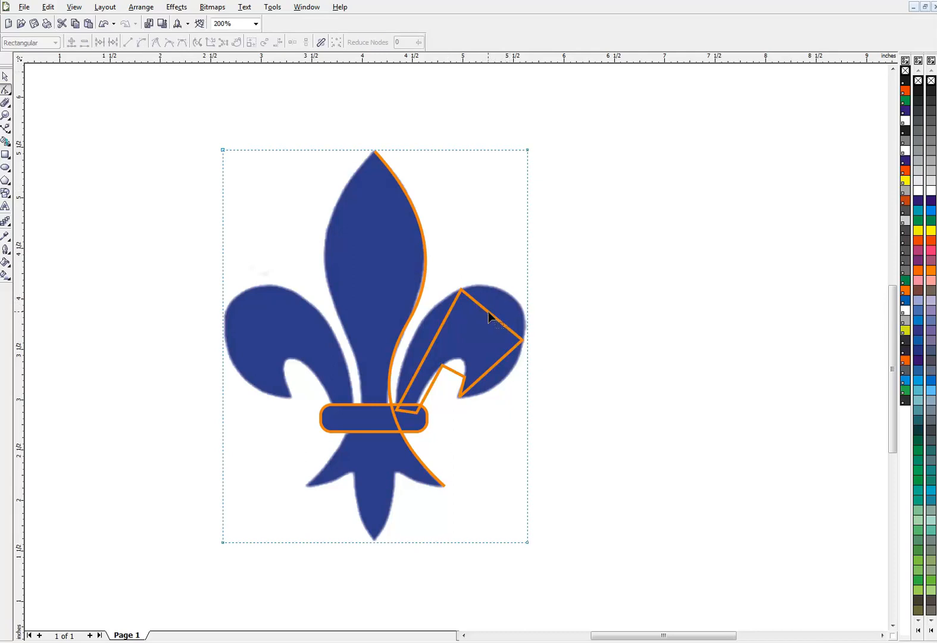
left_click(495, 321)
left_click_drag(510, 298, 512, 296)
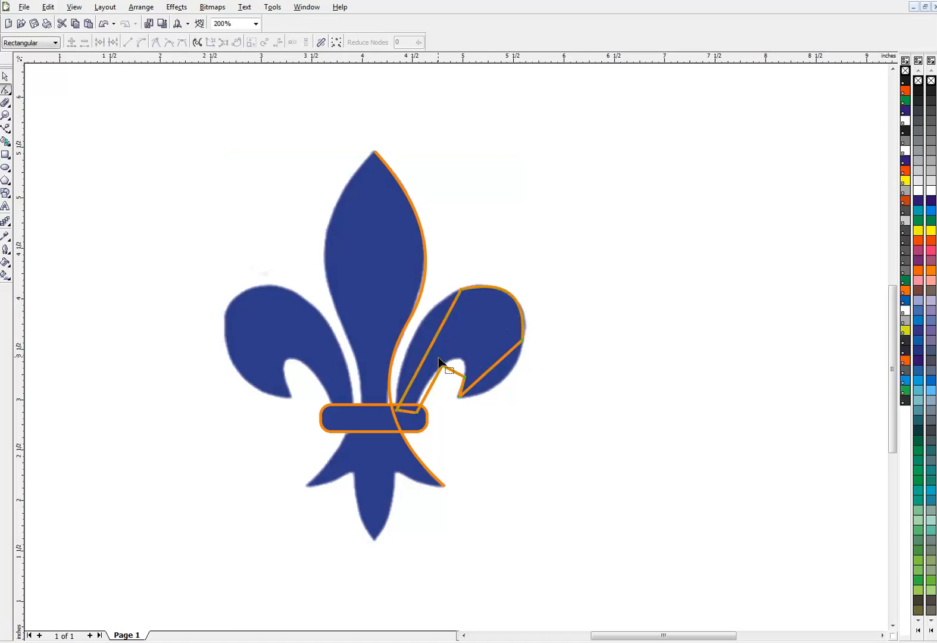
Bend the right petal's inner edge, lower outer edge and inner notch segments to follow the blue shape.
left_click_drag(428, 351, 411, 339)
left_click_drag(501, 359, 507, 374)
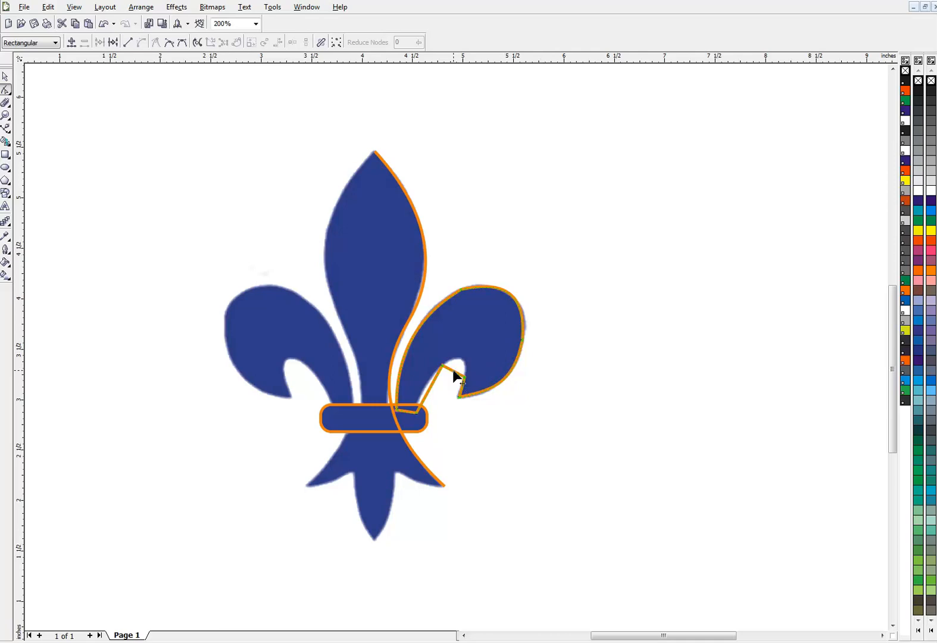
left_click_drag(459, 359, 460, 360)
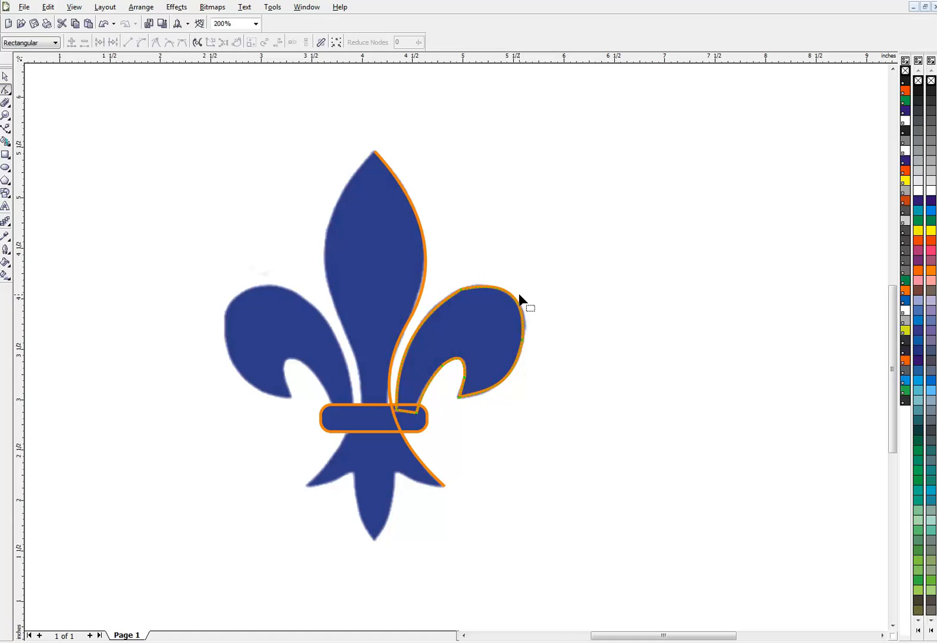
Shift the node on the right petal's outer edge slightly outward to match the image's edge.
left_click(524, 332)
left_click_drag(525, 326, 522, 328)
left_click(524, 339)
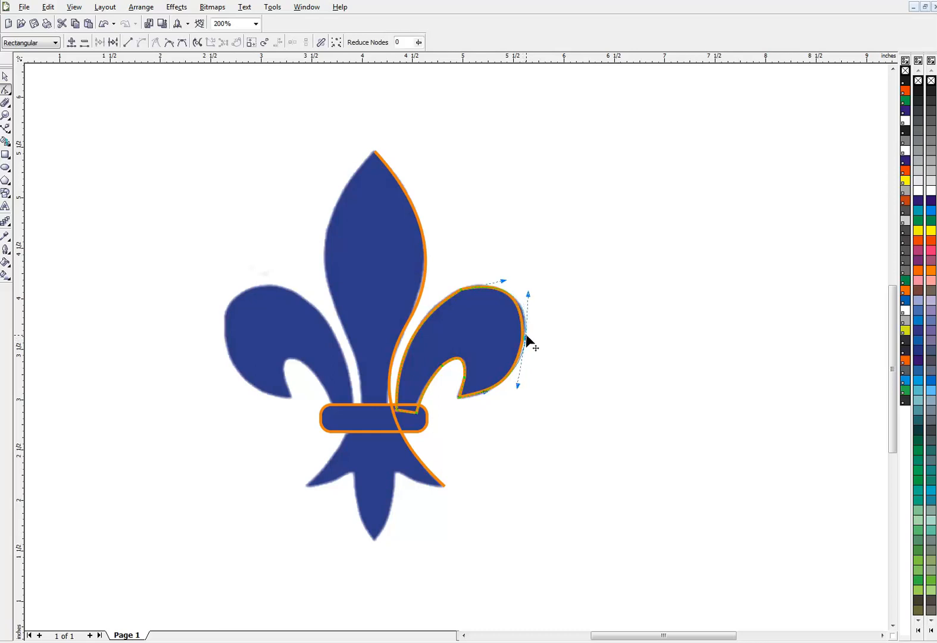
left_click_drag(526, 338, 527, 338)
left_click(486, 395)
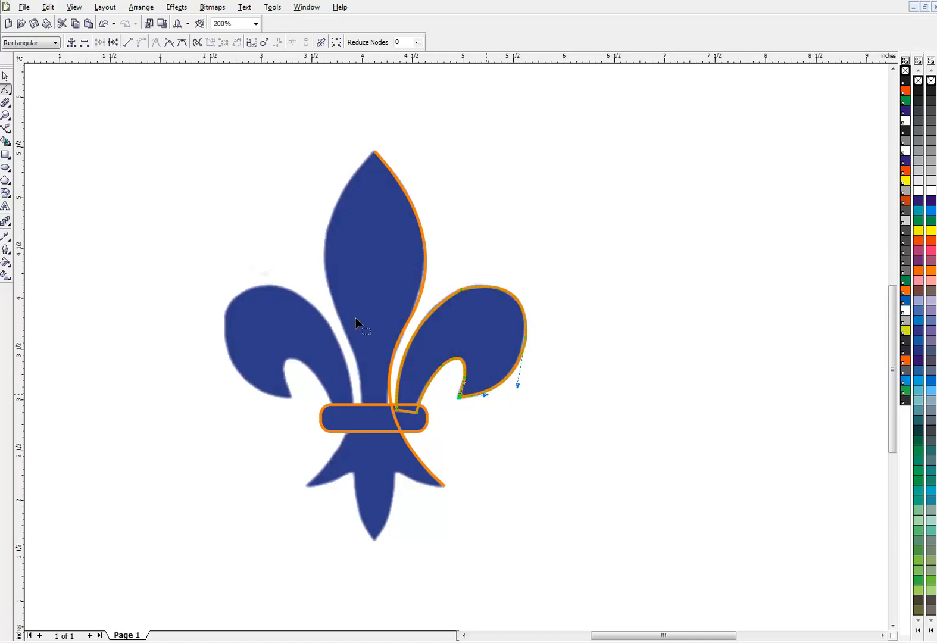
Make the right petal's top and outer edge nodes and its two inner notch nodes smooth.
left_click_drag(596, 248, 357, 344)
left_click(169, 42)
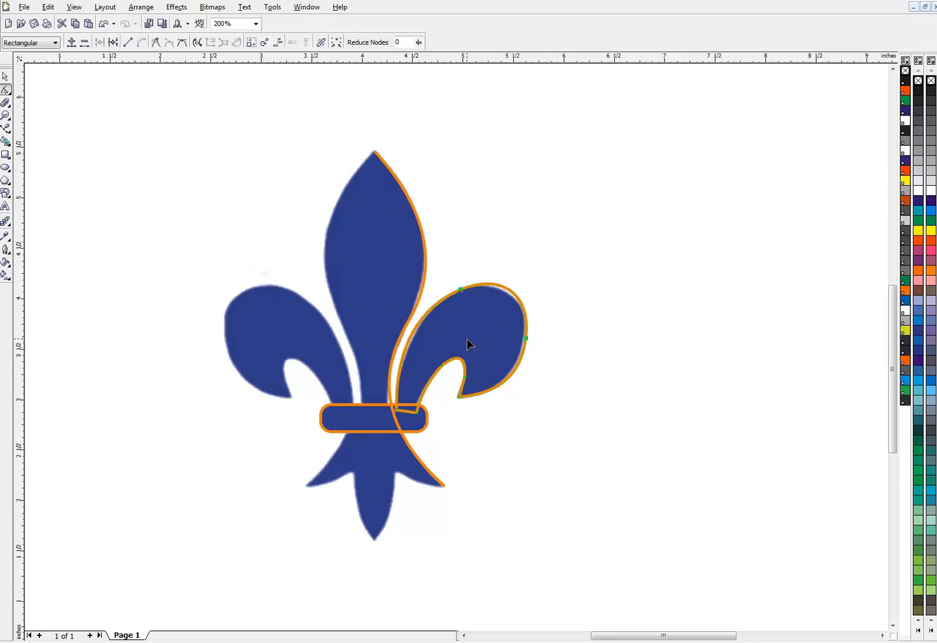
left_click_drag(425, 354, 483, 380)
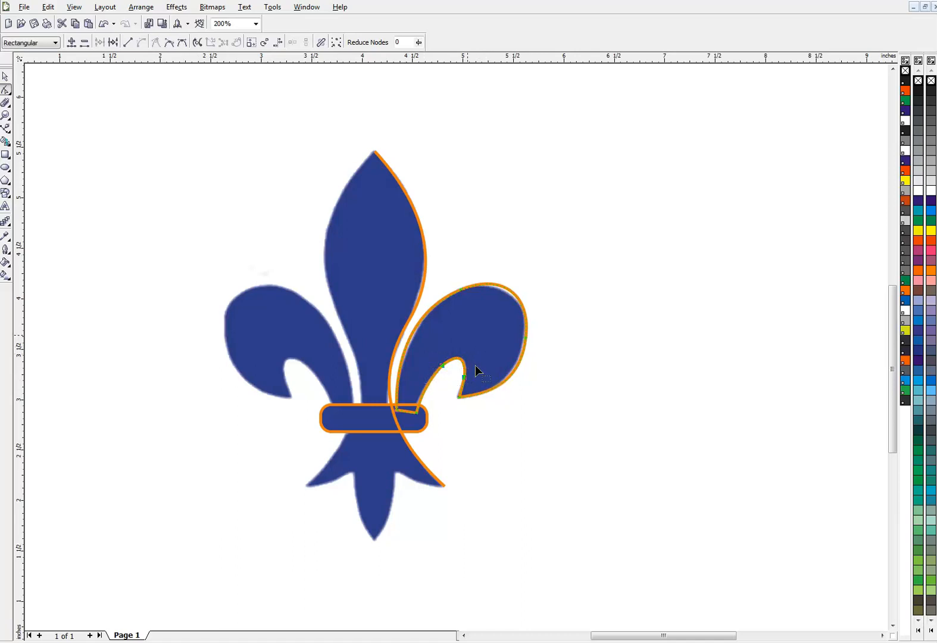
left_click(169, 43)
Adjust the curve handle above the right petal so the upper segment fits its rounded top.
left_click(461, 290)
left_click(526, 338)
left_click_drag(502, 270, 496, 276)
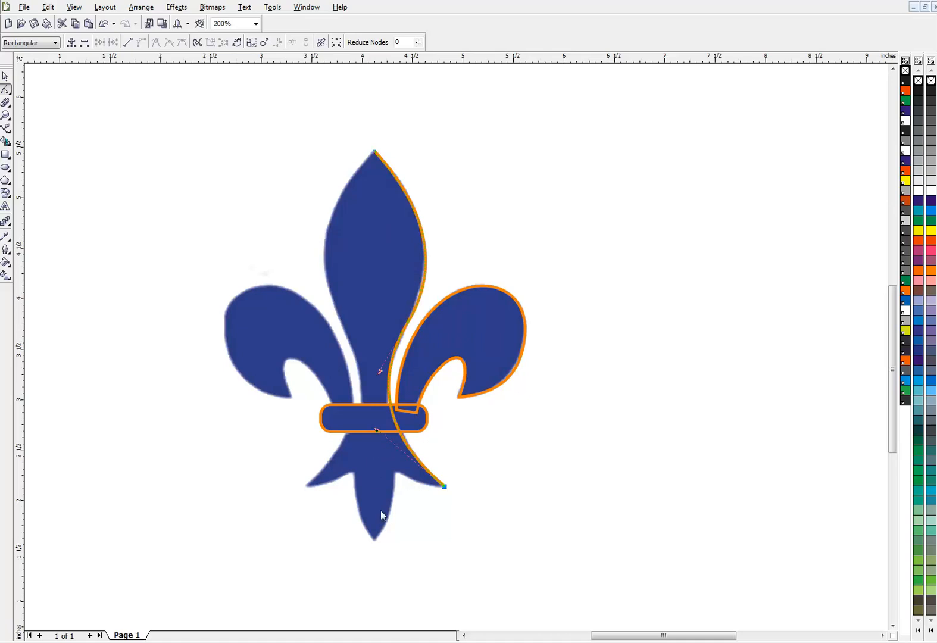
Draw a two-segment straight line from the bottom tip through the right notch to the right base leaf's tip.
left_click(6, 127)
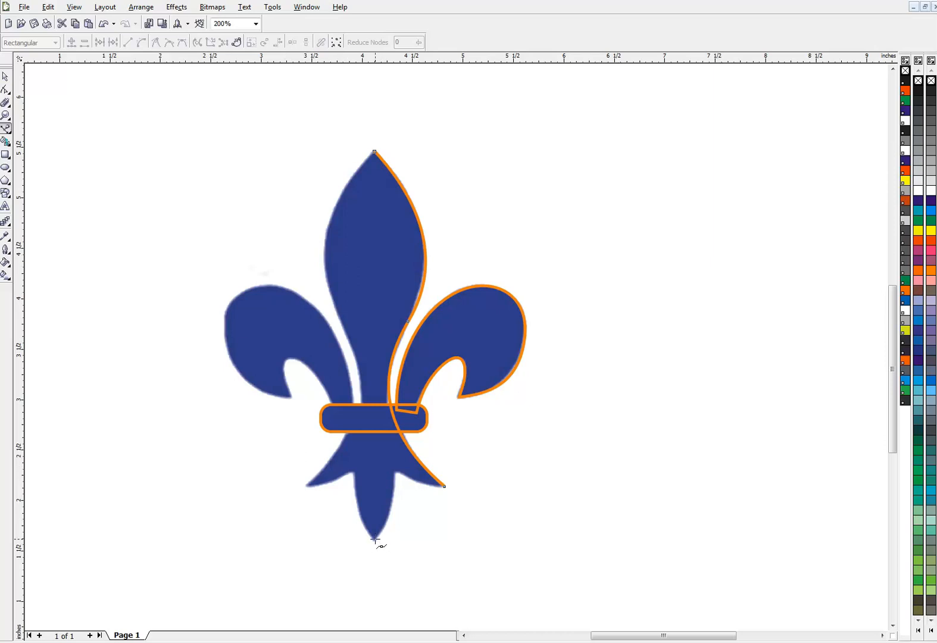
left_click(374, 541)
left_click(394, 471)
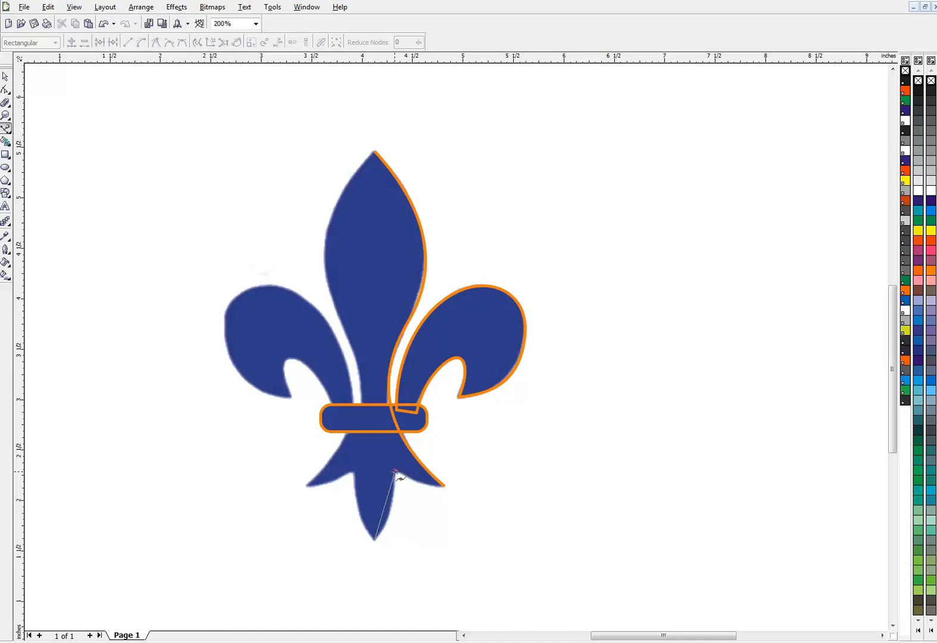
left_click(442, 484)
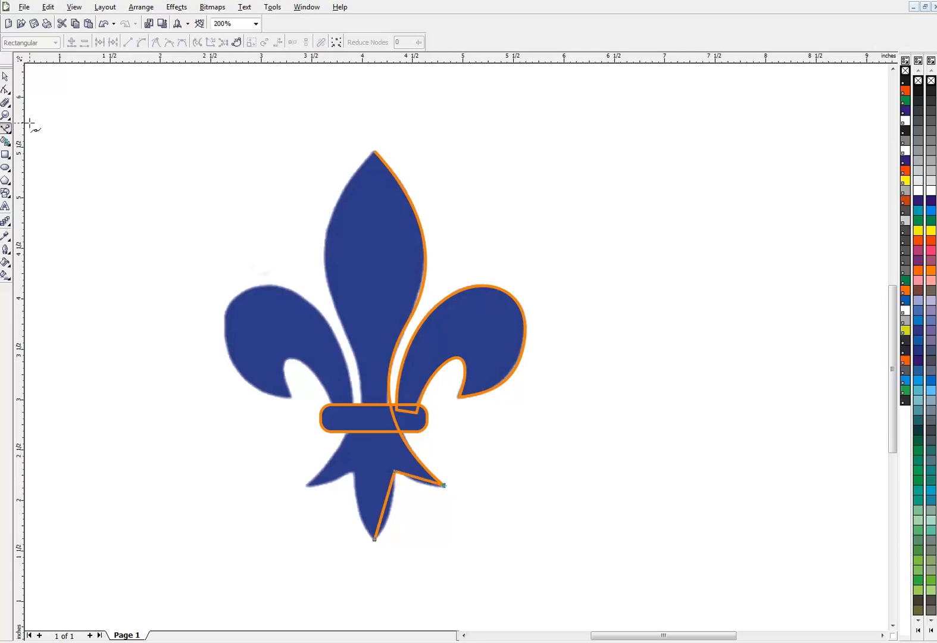
Convert the new base line's segments to curves and bend both along the bottom spike and the right leaf's lower edge.
left_click(6, 90)
left_click_drag(288, 442, 465, 546)
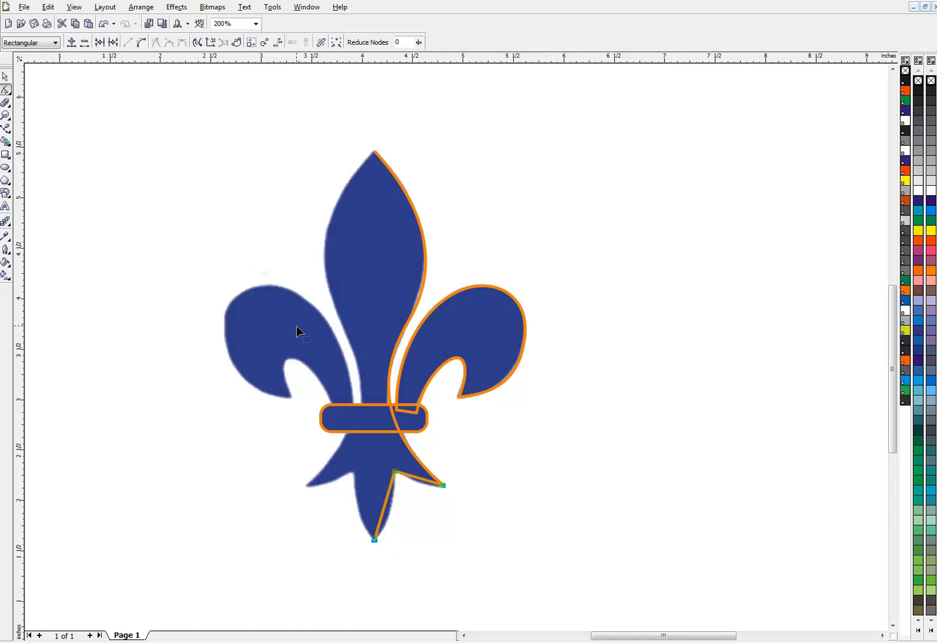
left_click(141, 43)
left_click(379, 499)
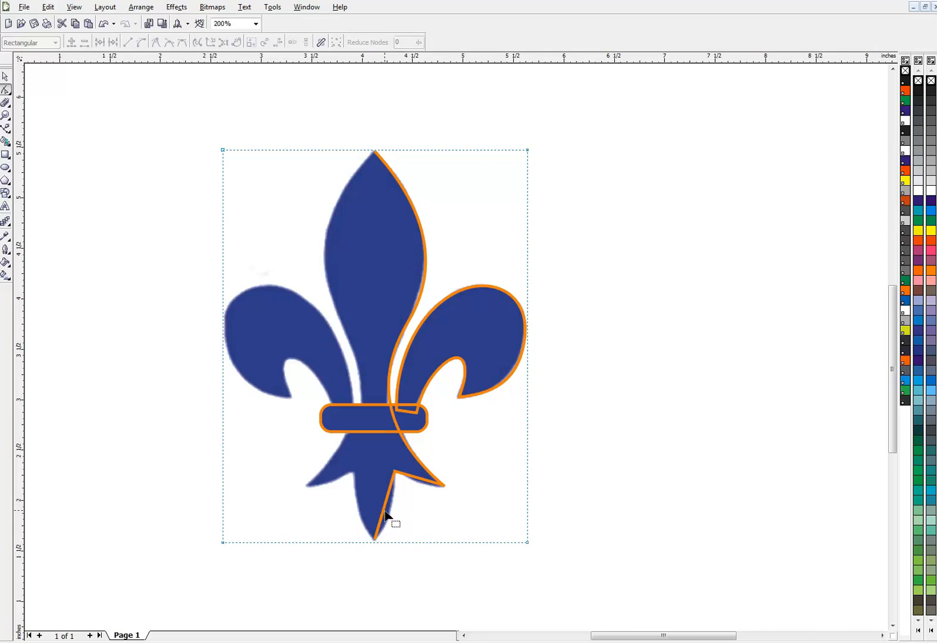
left_click(385, 510)
left_click_drag(387, 506, 389, 508)
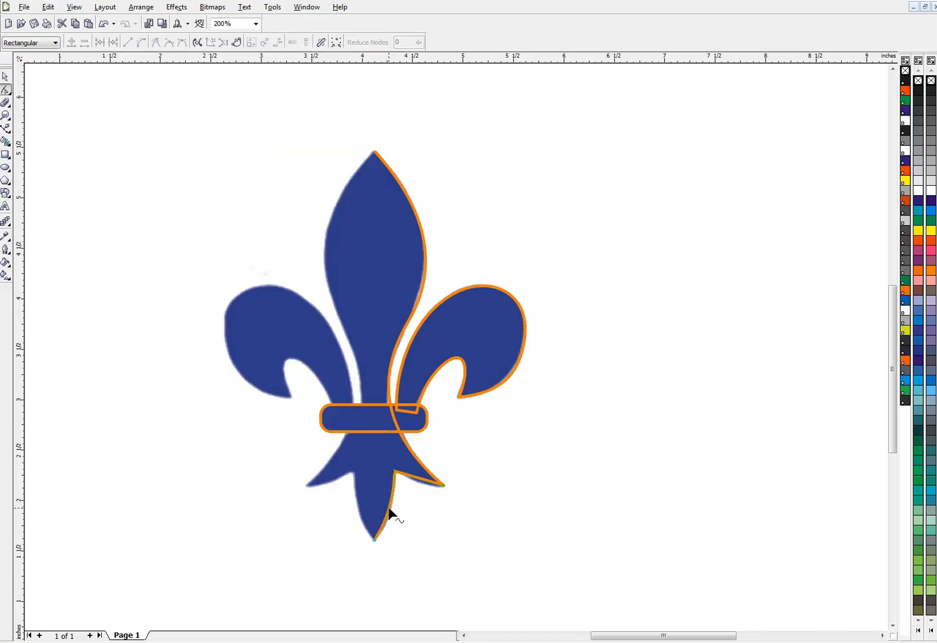
left_click(419, 483)
left_click_drag(418, 482, 418, 482)
key("space")
left_click(538, 512)
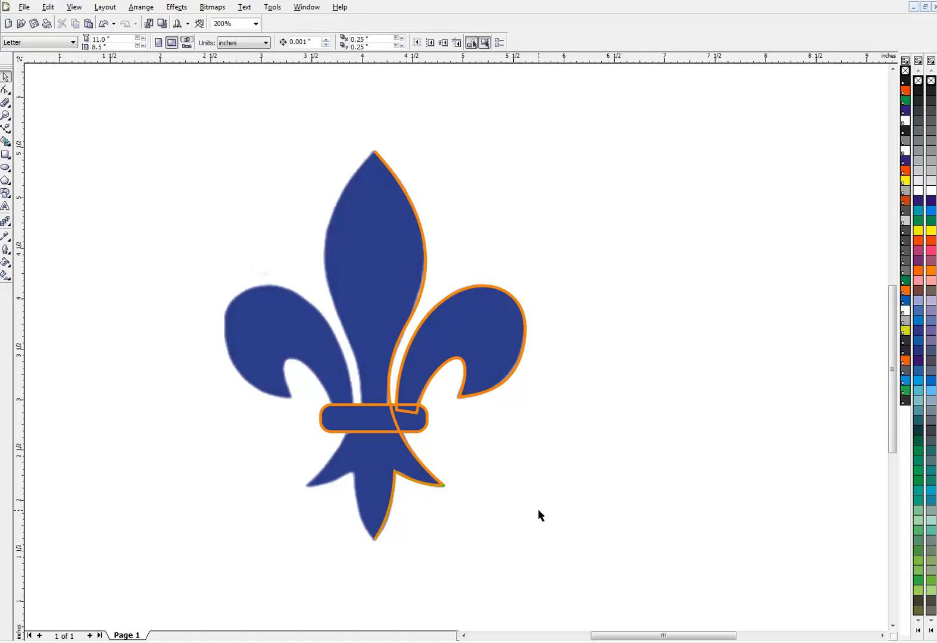
Combine the lower base curve with the long right-side curve of the central shape into one object.
left_click(390, 503)
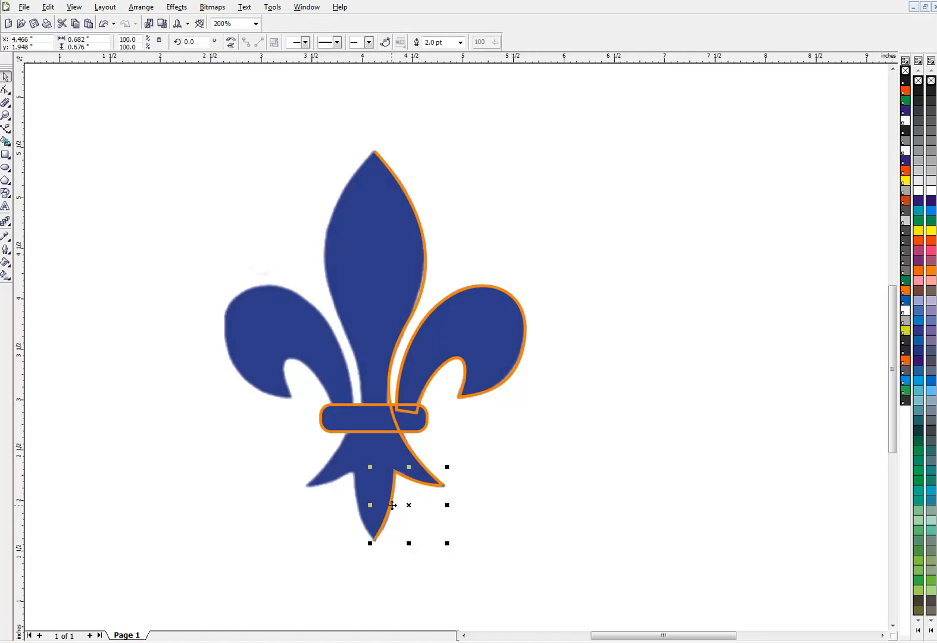
left_click(413, 453, "shift")
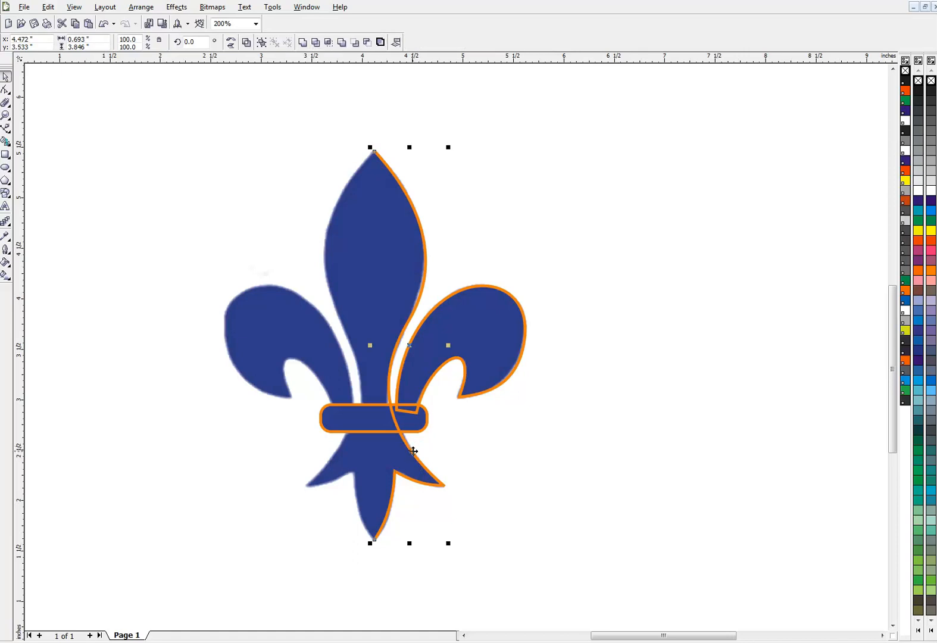
key("ctrl+l")
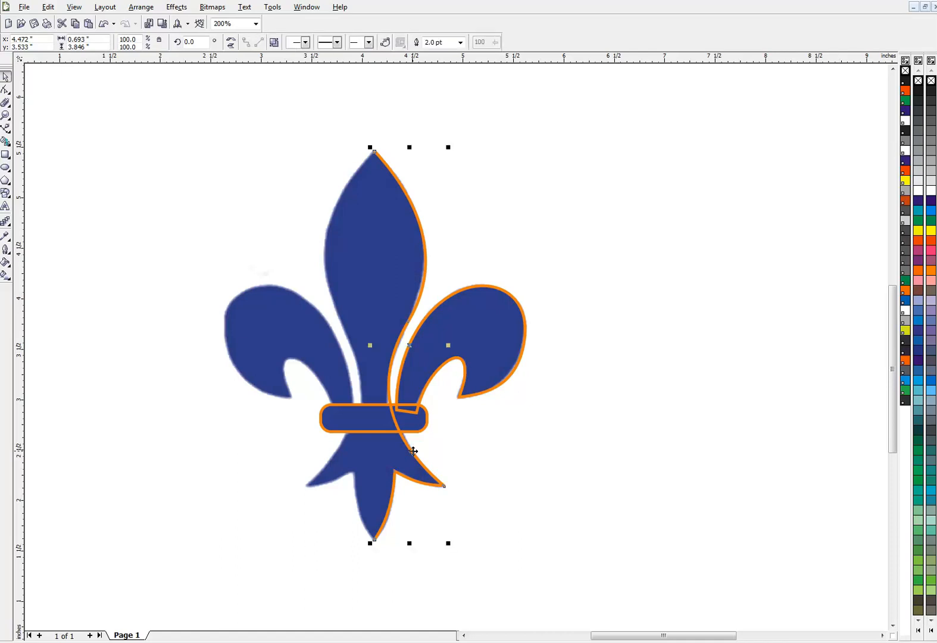
key("ctrl+z")
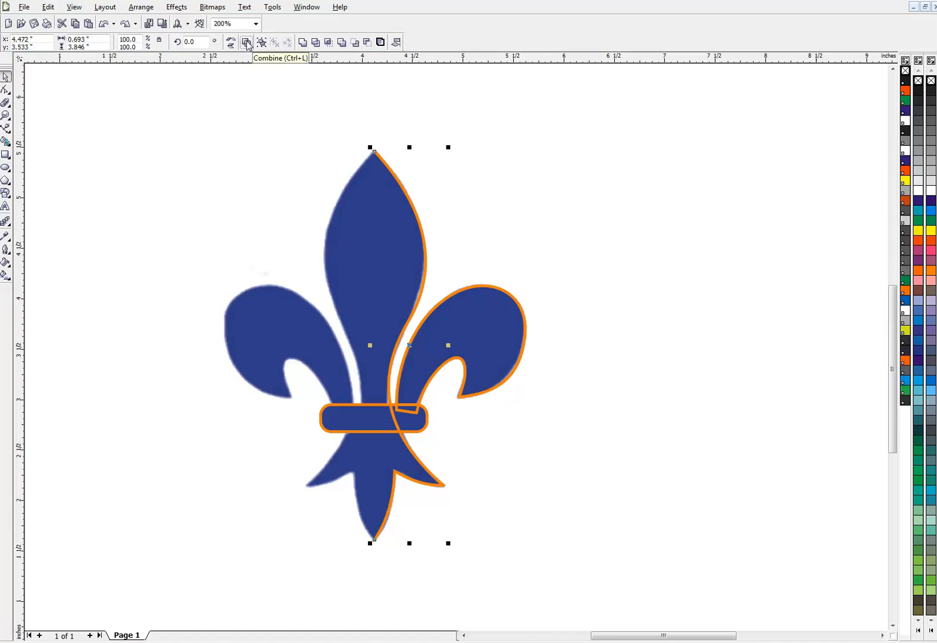
left_click(246, 42)
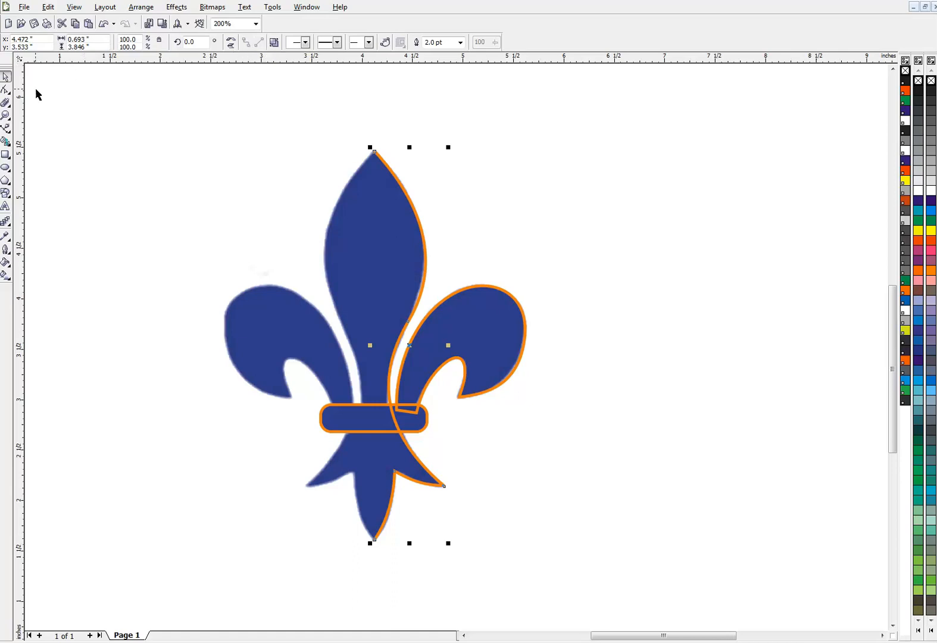
Join the two end nodes at the right base leaf's tip into a single node.
left_click(5, 89)
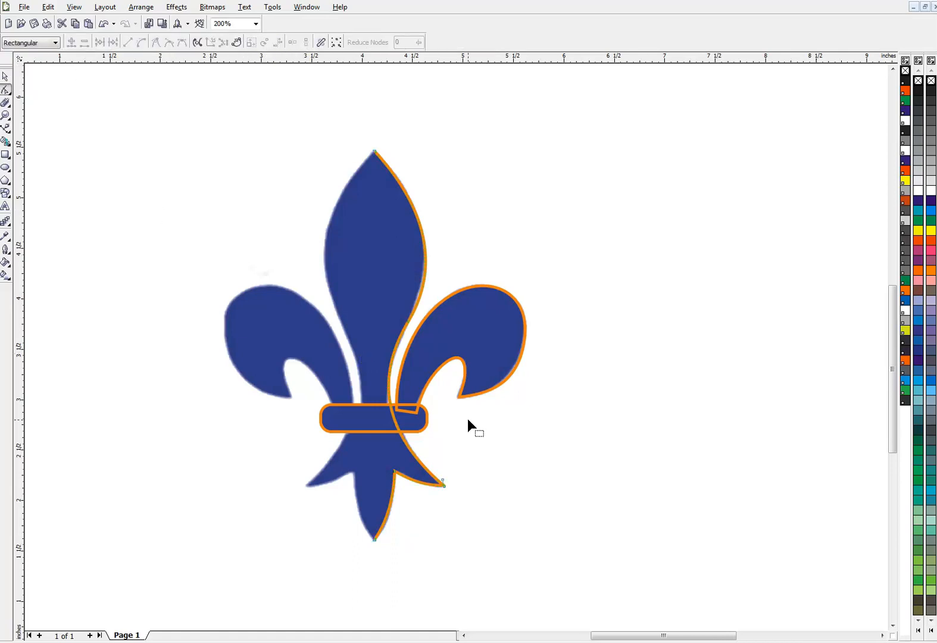
left_click_drag(491, 454, 410, 502)
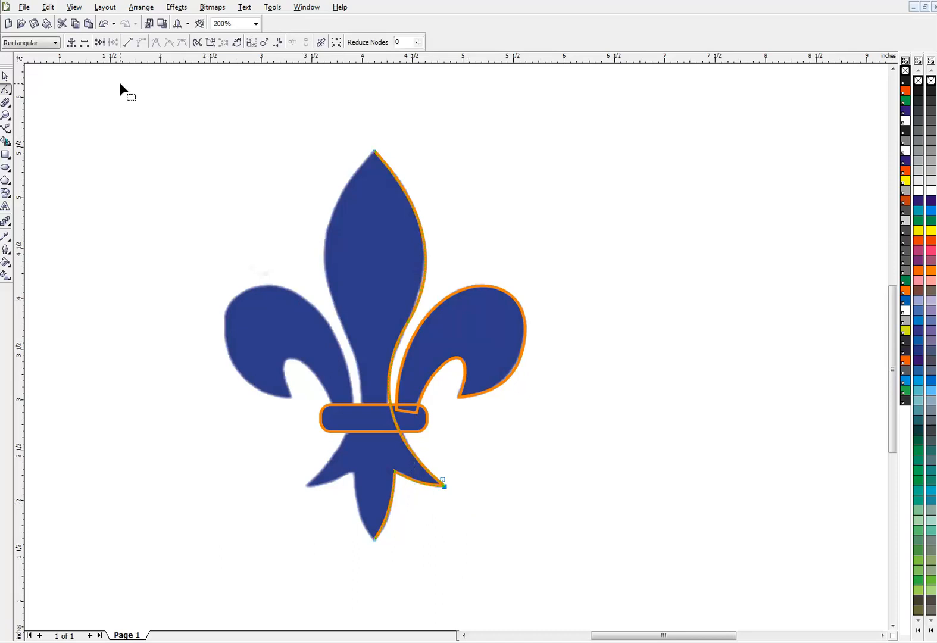
left_click(99, 45)
key("space")
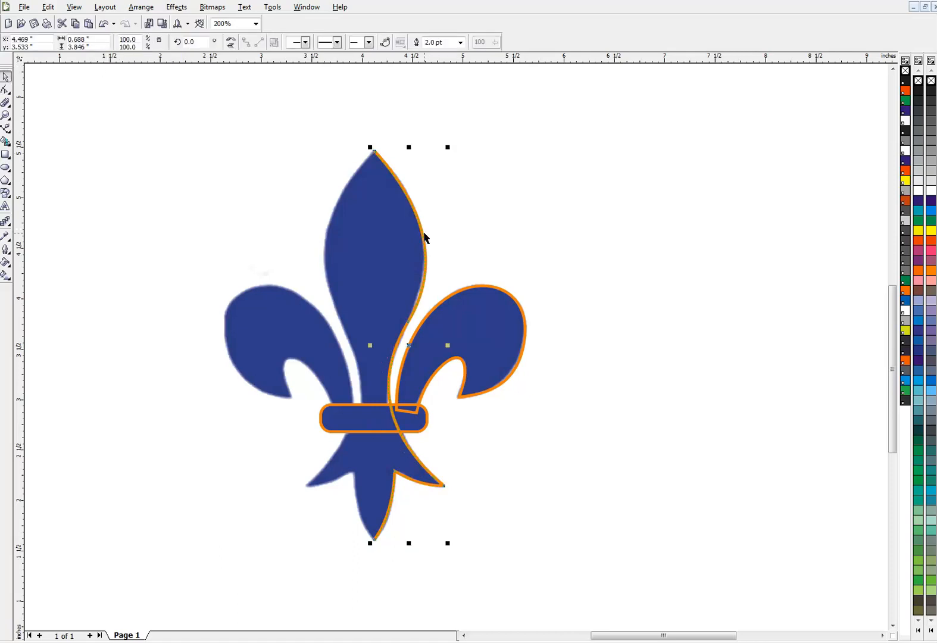
Try moving the joined half outline away from the artwork and undo the move.
left_click_drag(424, 238, 608, 222)
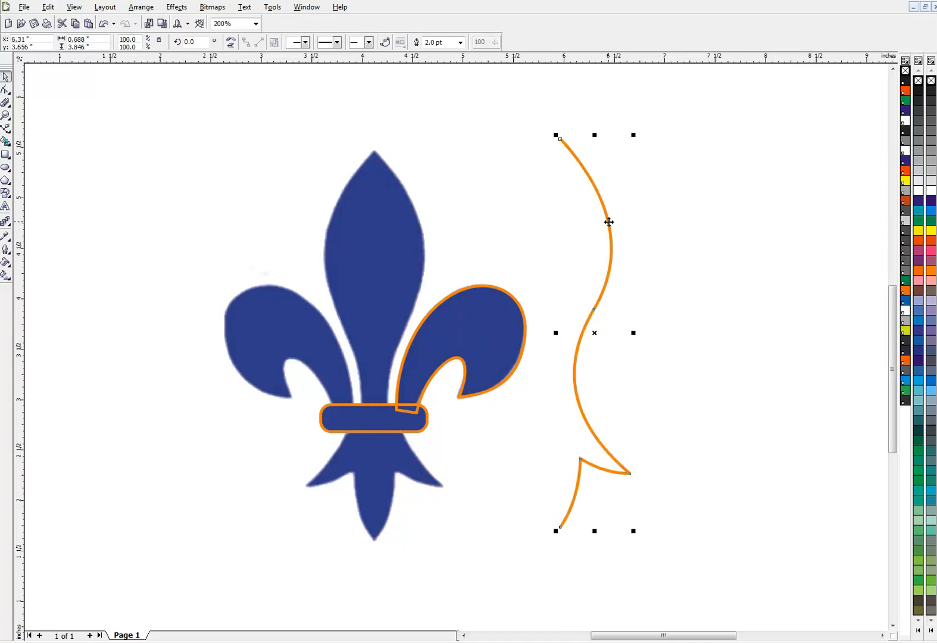
key("ctrl+z")
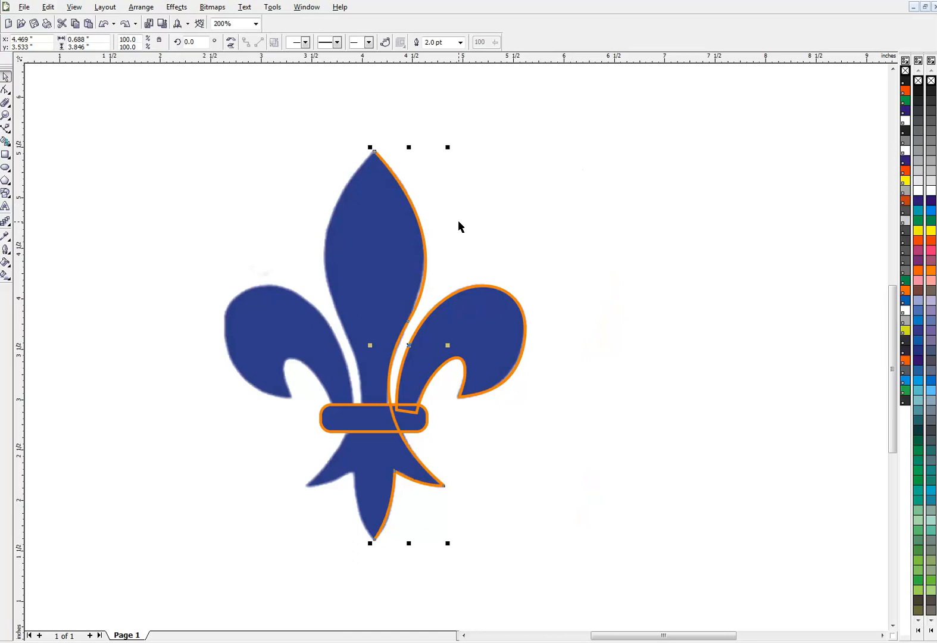
Duplicate the half outline together with the right petal and mirror the copies horizontally onto the left half of the fleur-de-lis.
left_click(482, 288, "shift")
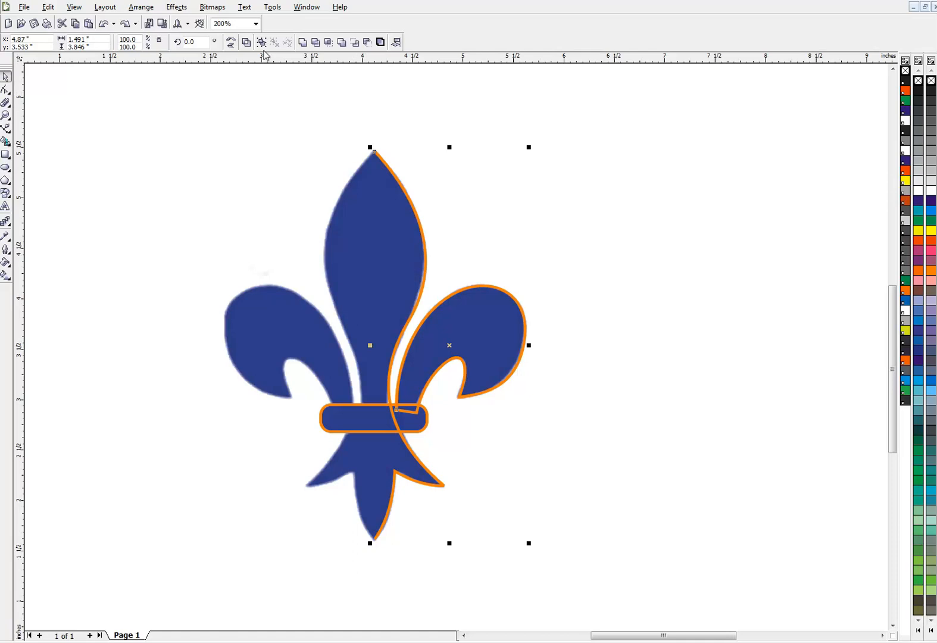
left_click(230, 43)
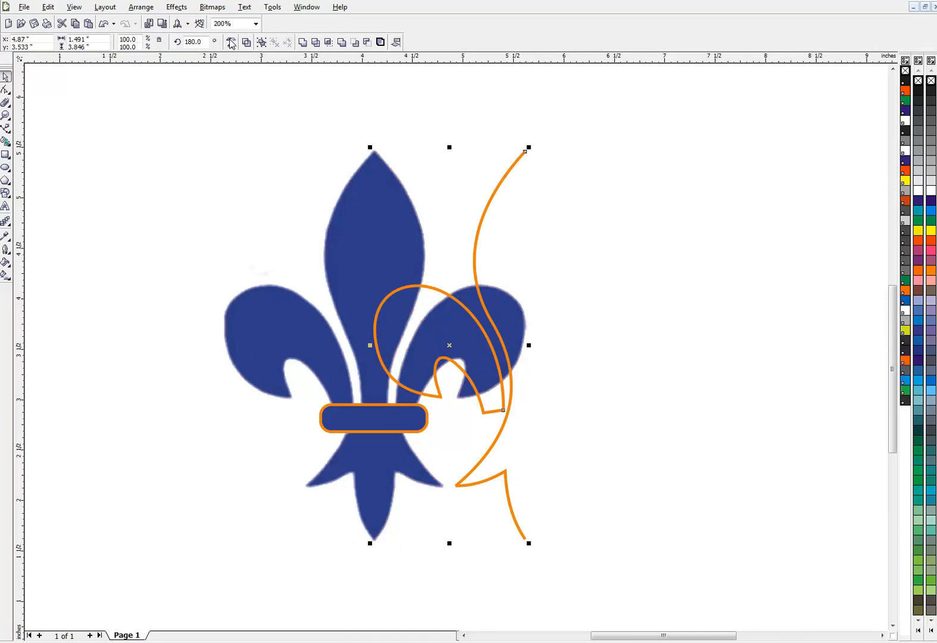
left_click(231, 42)
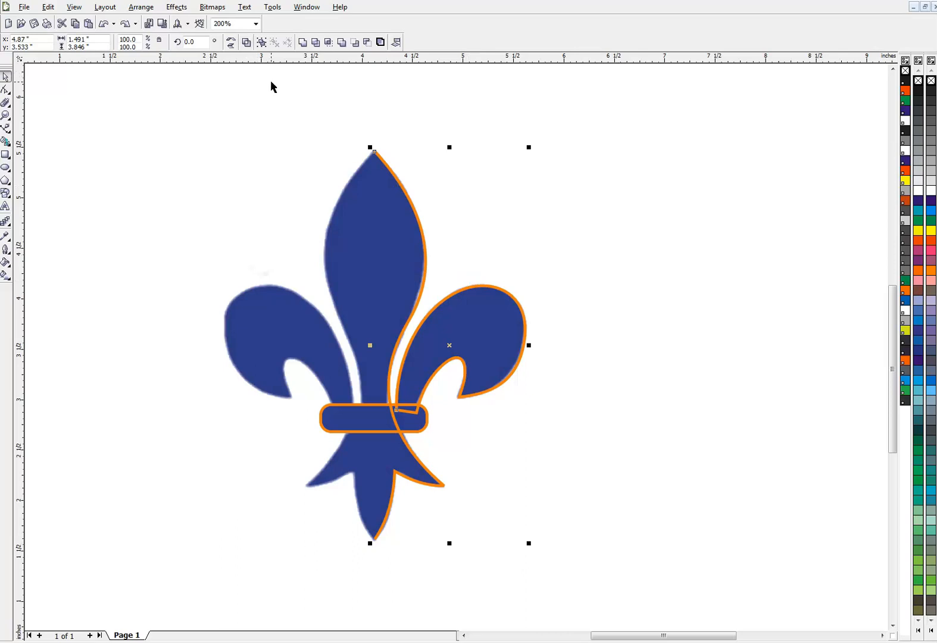
key("plus")
left_click_drag(527, 347, 199, 336)
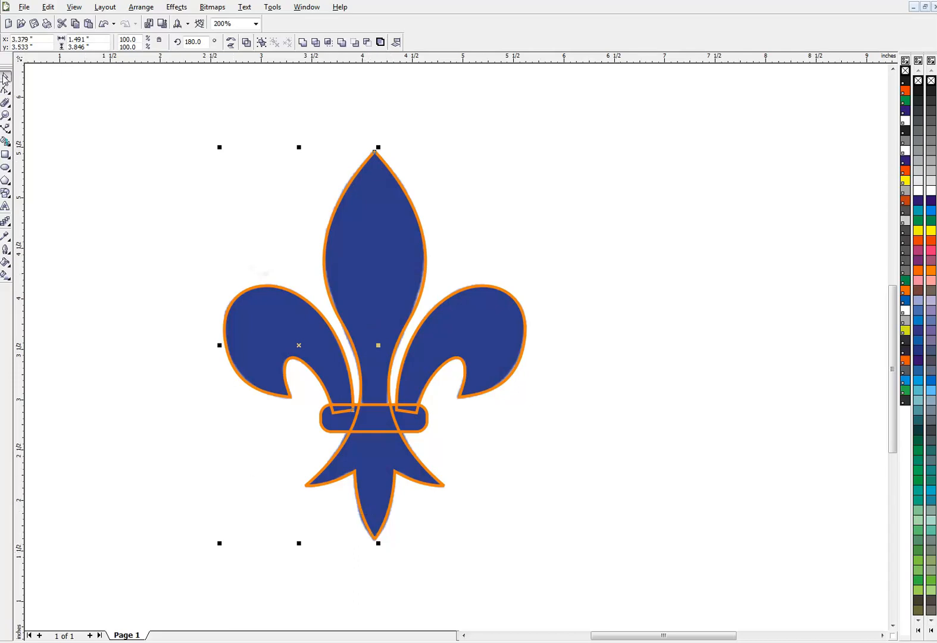
left_click(308, 141)
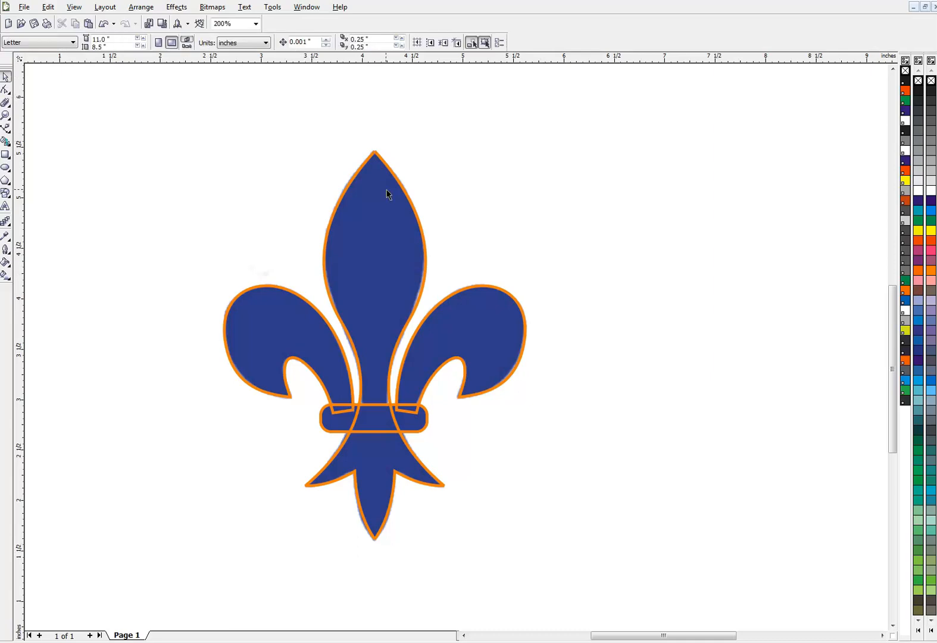
Combine the left and right half outlines of the central shape into one object.
left_click(347, 183)
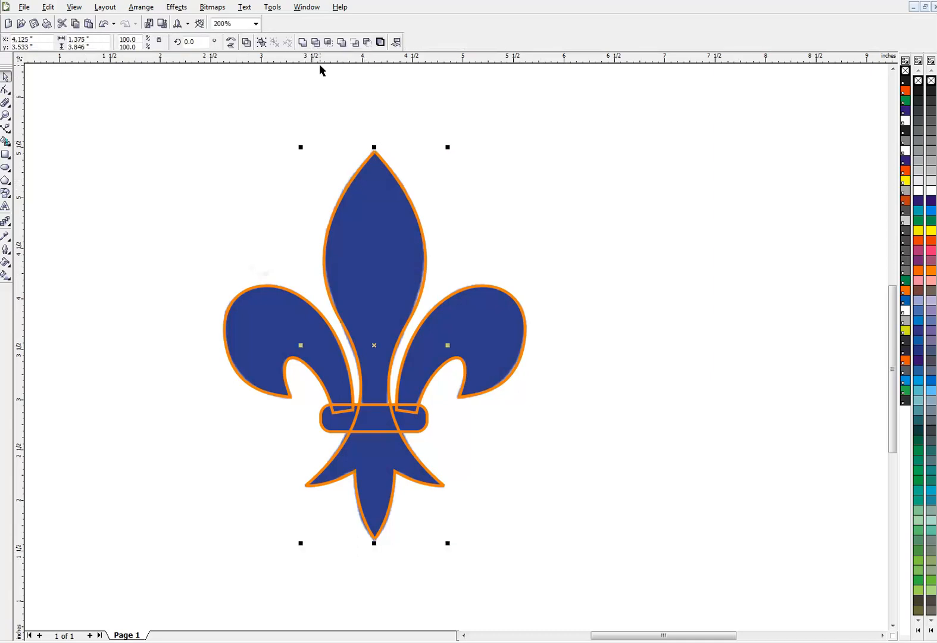
left_click(247, 43)
left_click(246, 43)
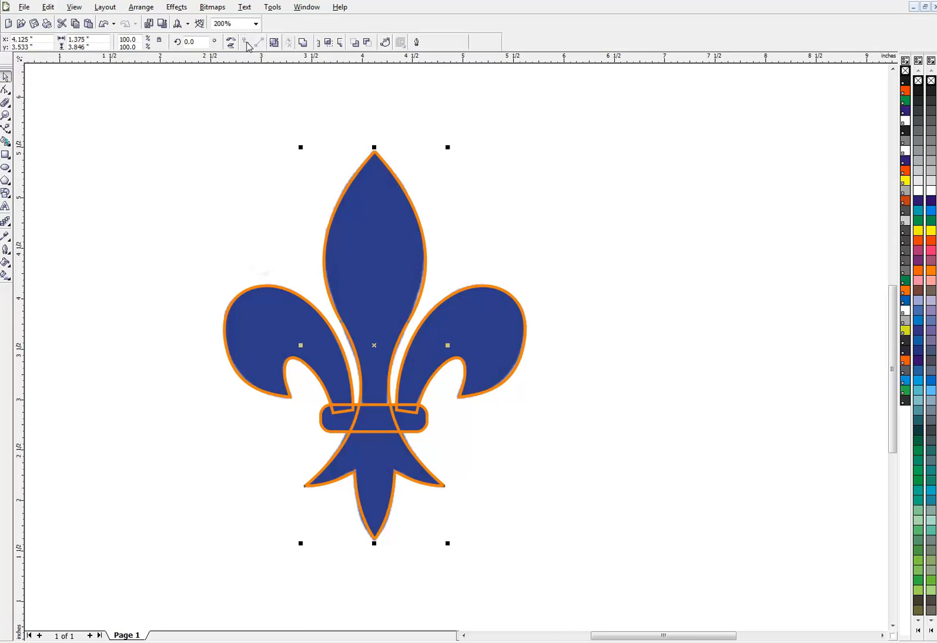
Join the two halves' end nodes at the top tip of the central shape.
key("F10")
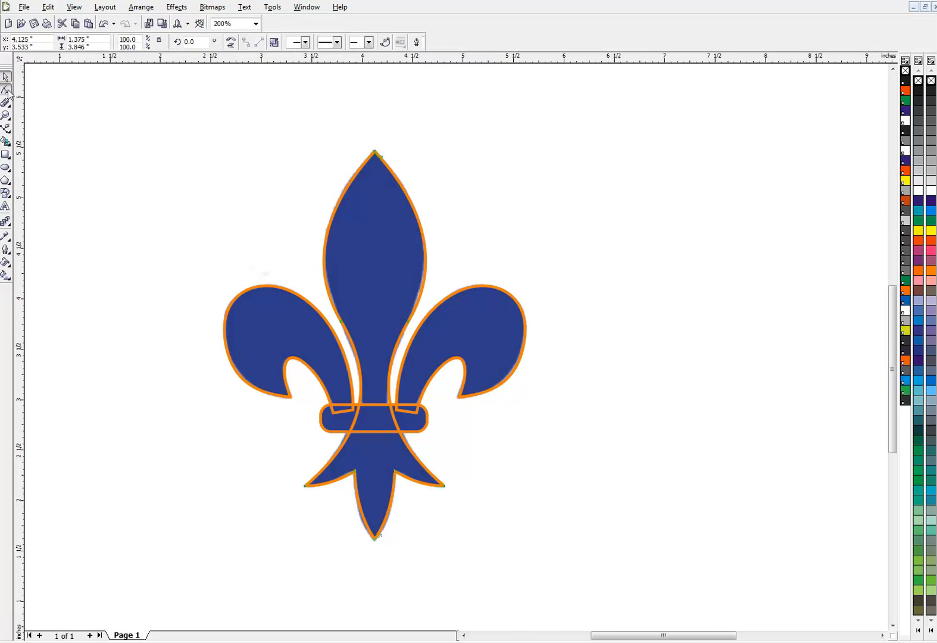
left_click_drag(323, 142, 413, 168)
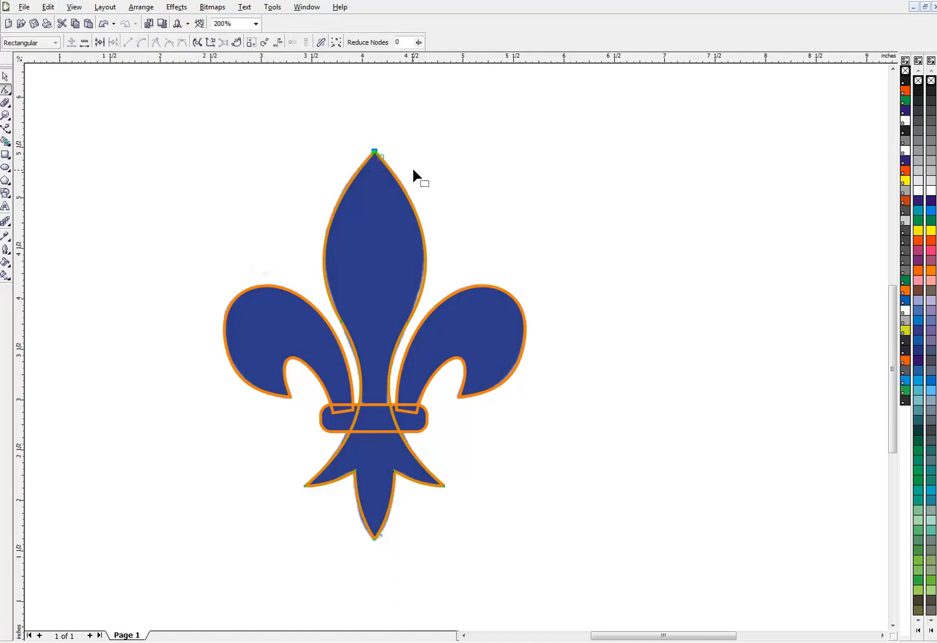
left_click(101, 42)
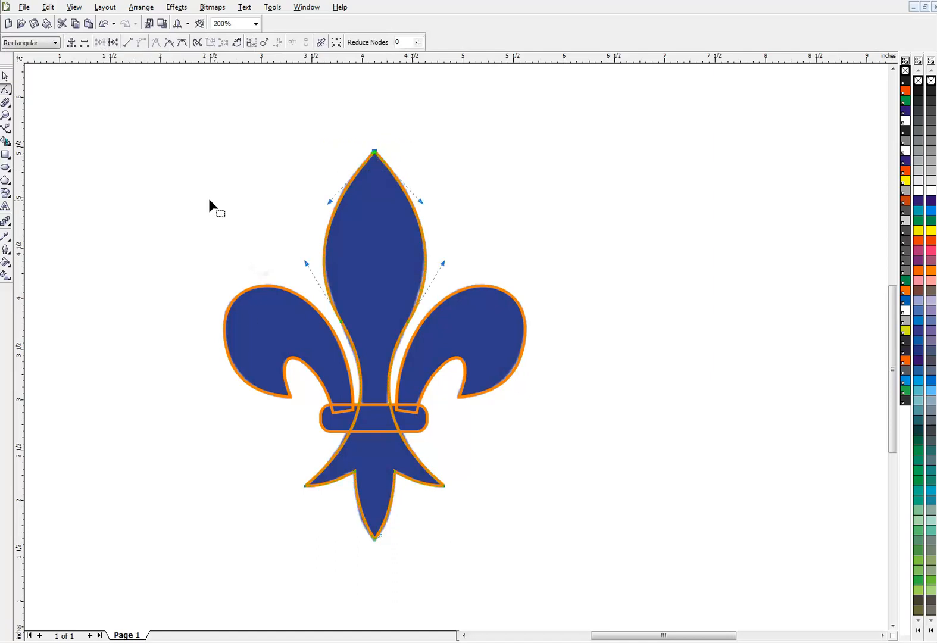
left_click(391, 554)
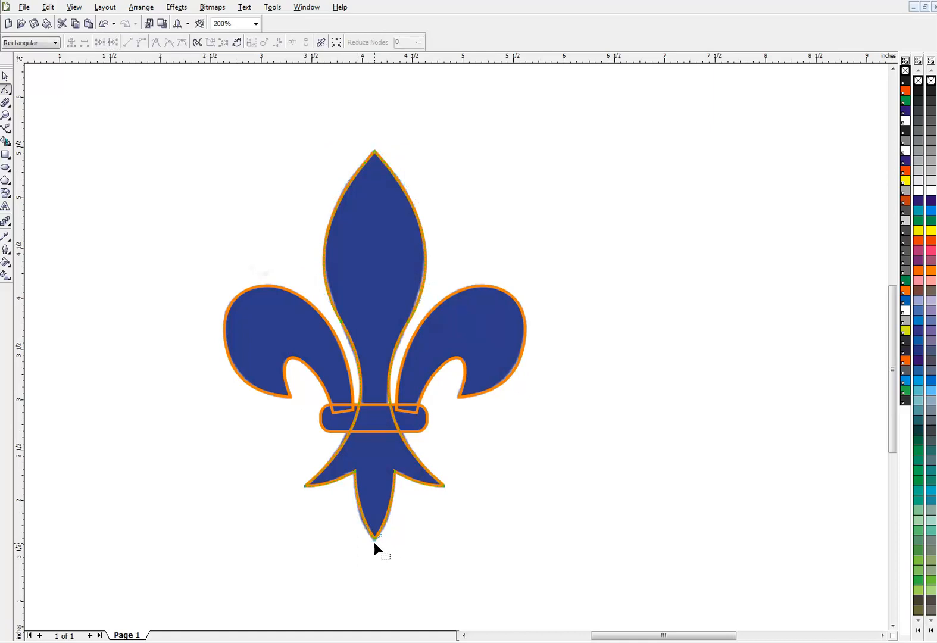
Join the two halves' end nodes at the bottom tip of the central shape.
left_click(373, 539)
mouse_move(373, 539)
left_mouse_down()
mouse_move(414, 547)
mouse_move(375, 538)
left_mouse_up()
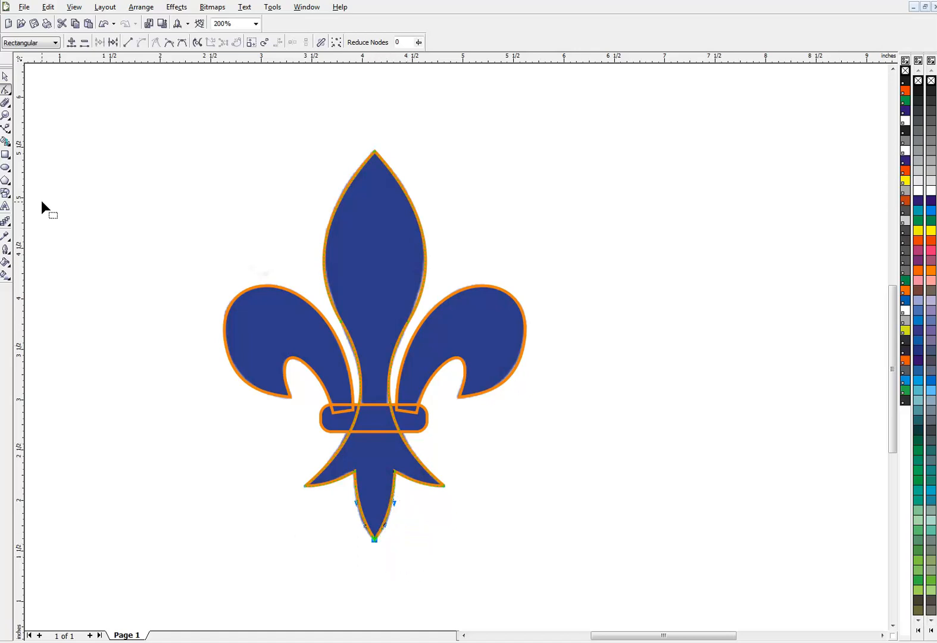
left_click(5, 76)
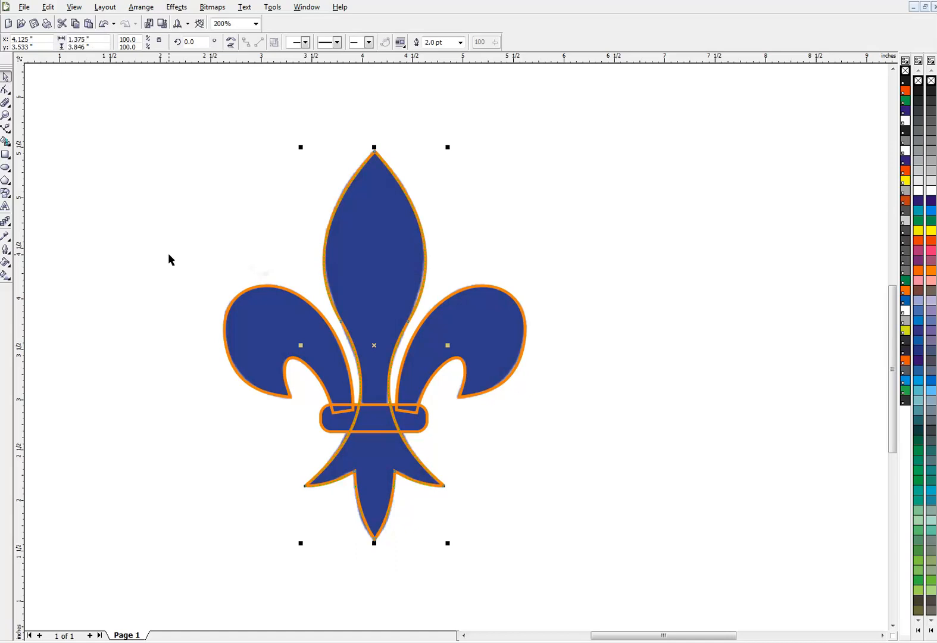
Weld the left and right petals to the central shape without leaving the original source or target objects.
left_click(252, 304)
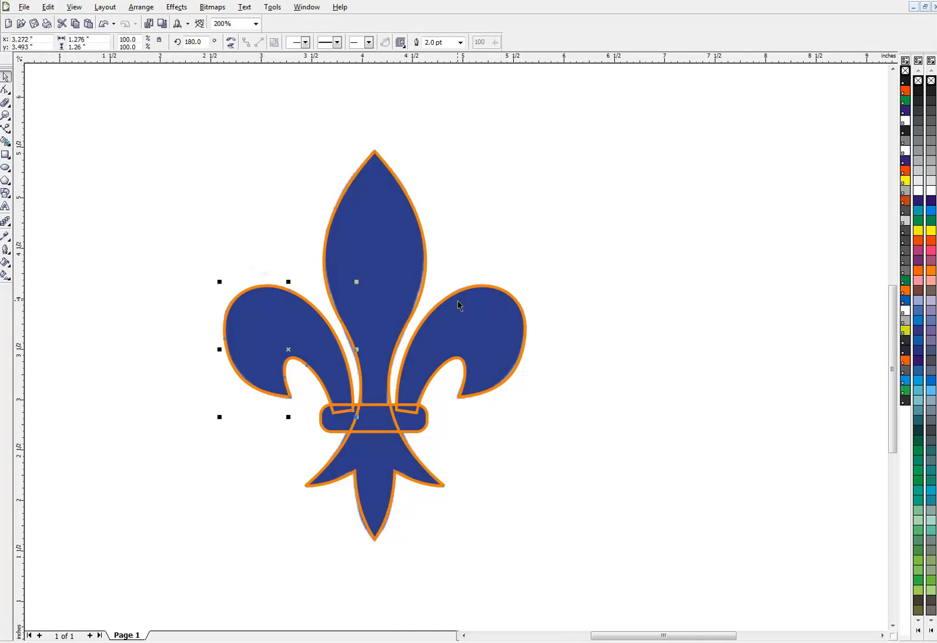
left_click(484, 300, "shift")
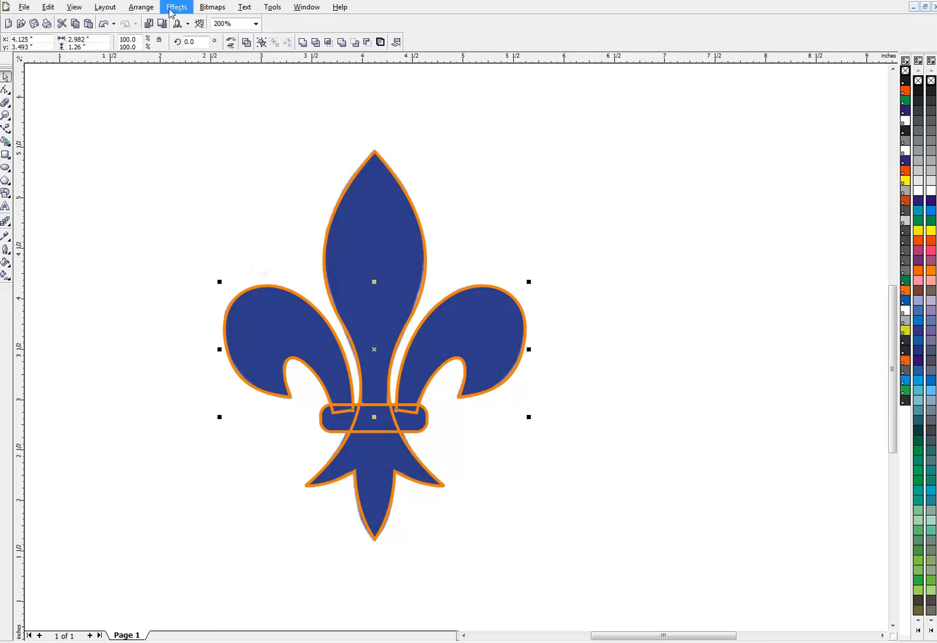
left_click(136, 8)
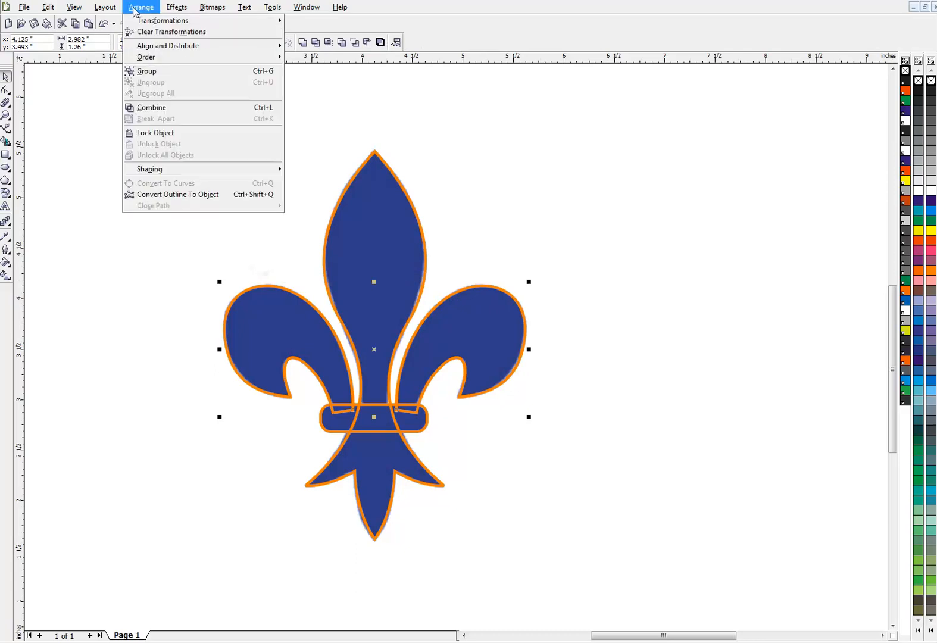
mouse_move(152, 169)
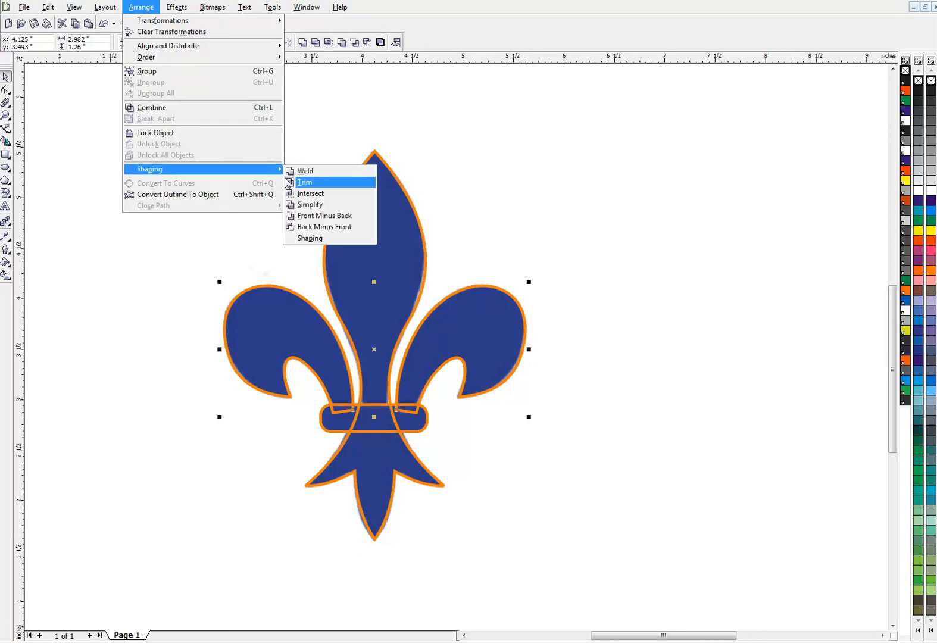
left_click(324, 238)
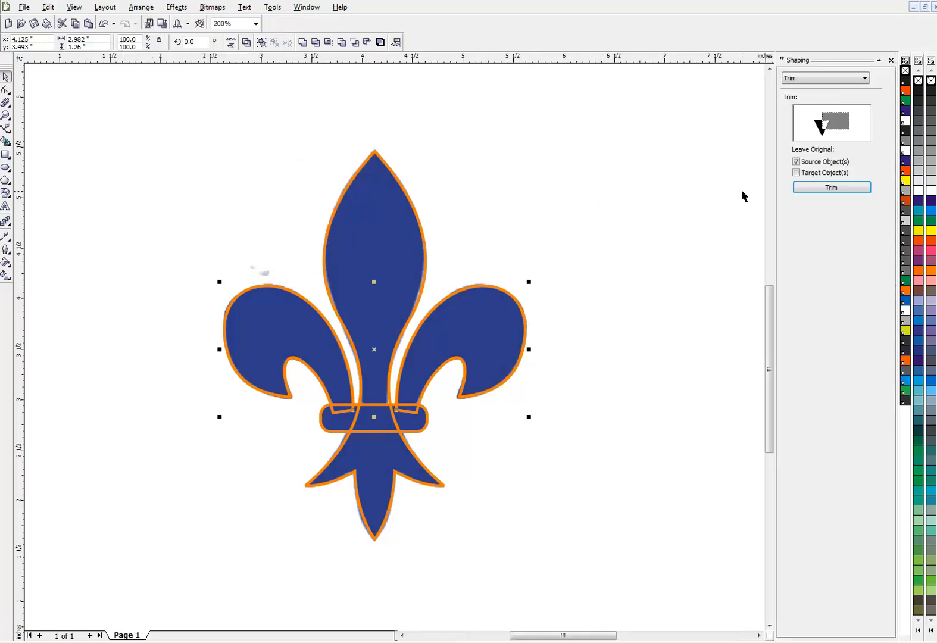
left_click(810, 80)
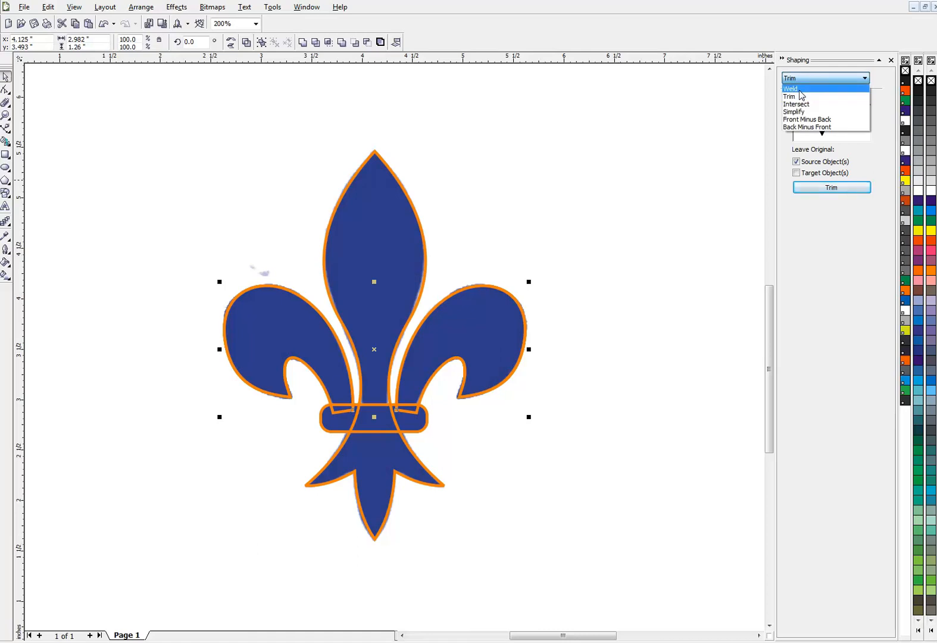
left_click(799, 89)
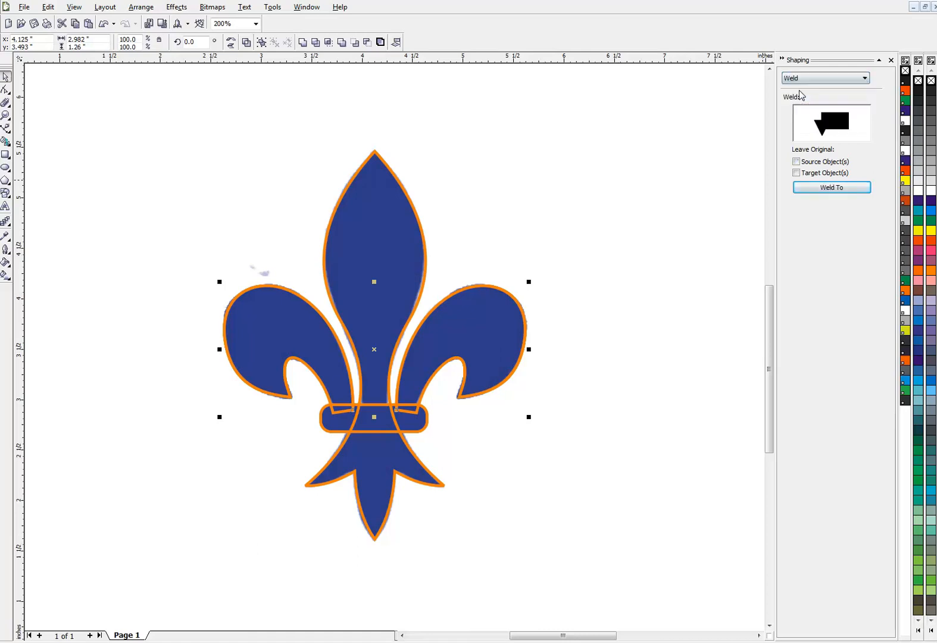
left_click(845, 189)
left_click(403, 221)
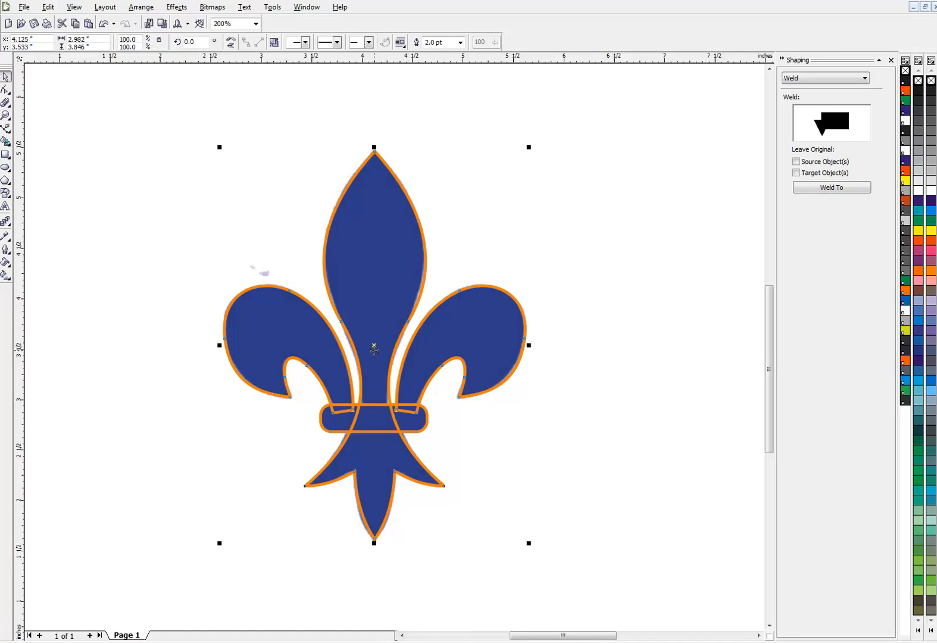
Try moving the welded outline off the artwork and undo the move.
left_click_drag(374, 349, 628, 315)
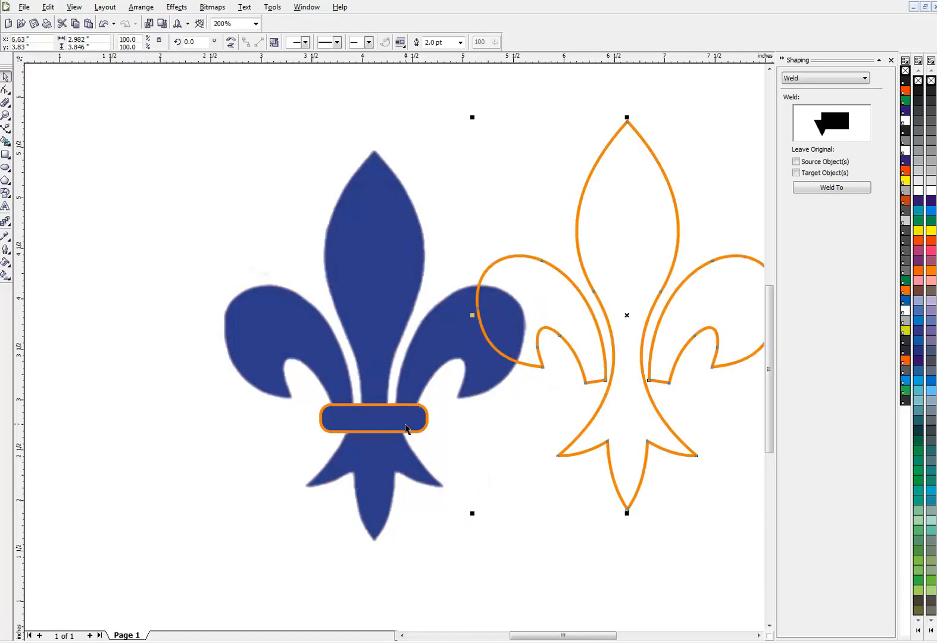
key("ctrl+z")
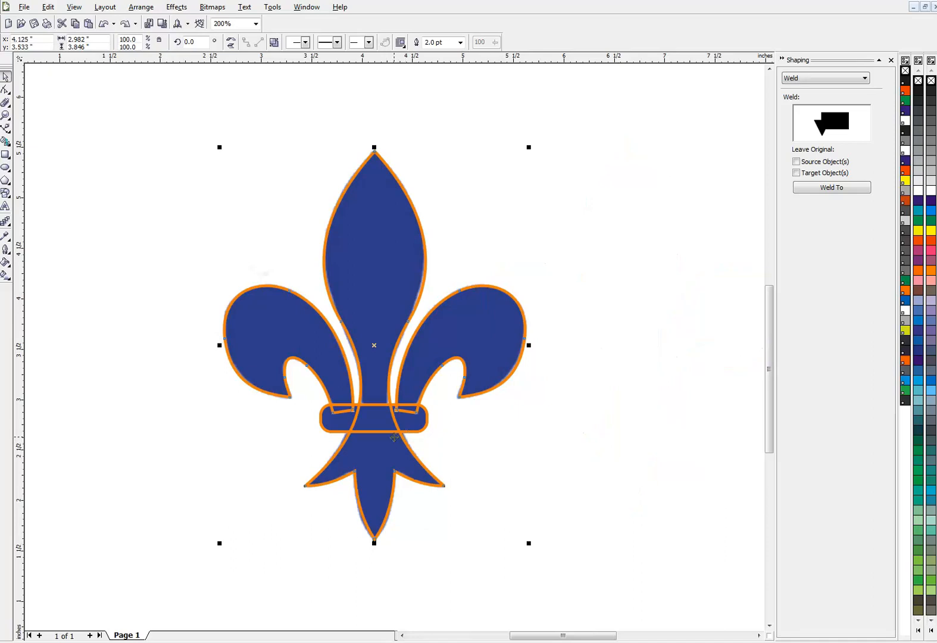
left_click(445, 432)
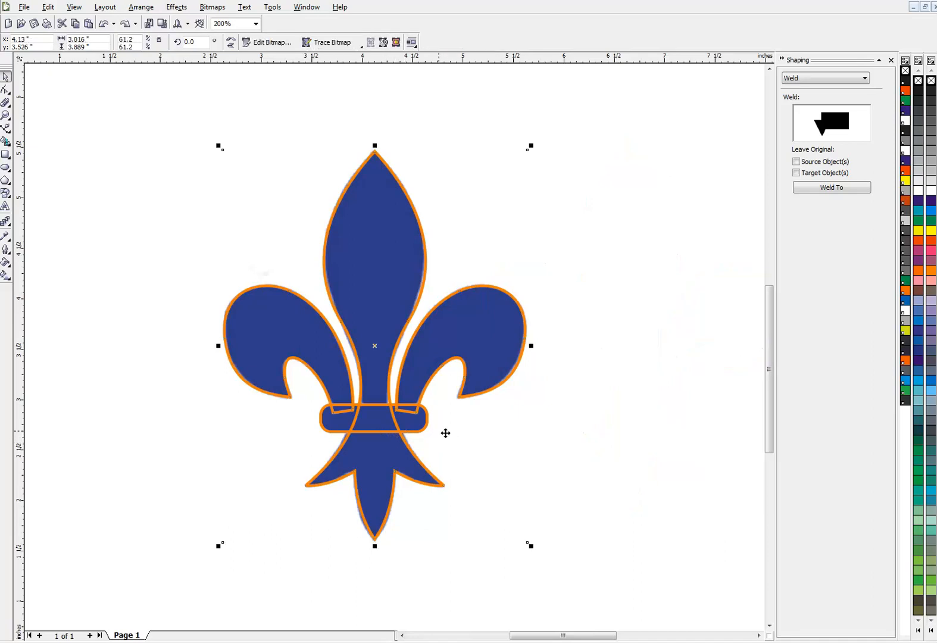
Align the rounded rectangular band with the welded outline on their horizontal centers, using the active objects as reference.
left_click(426, 429)
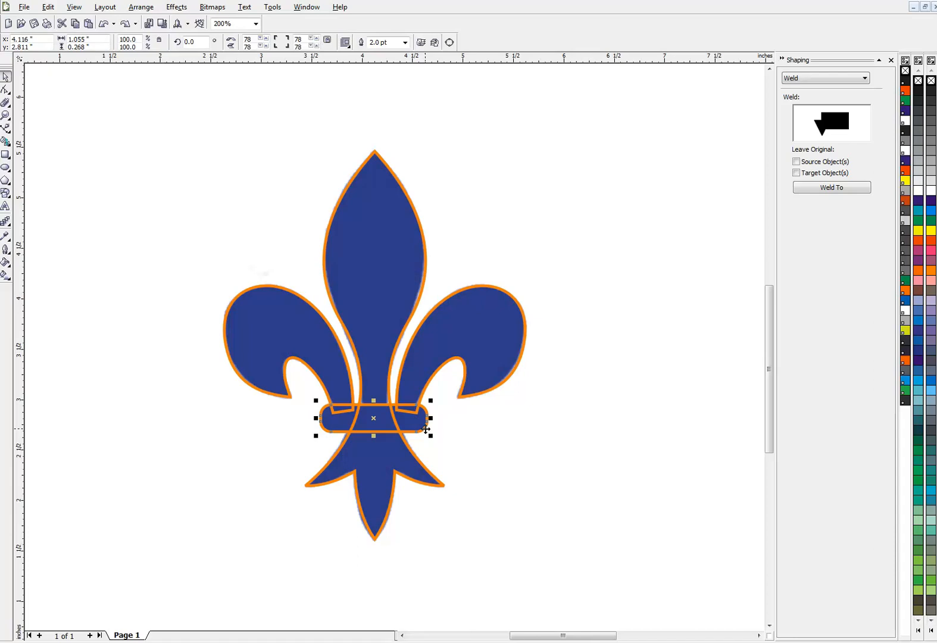
left_click(401, 189)
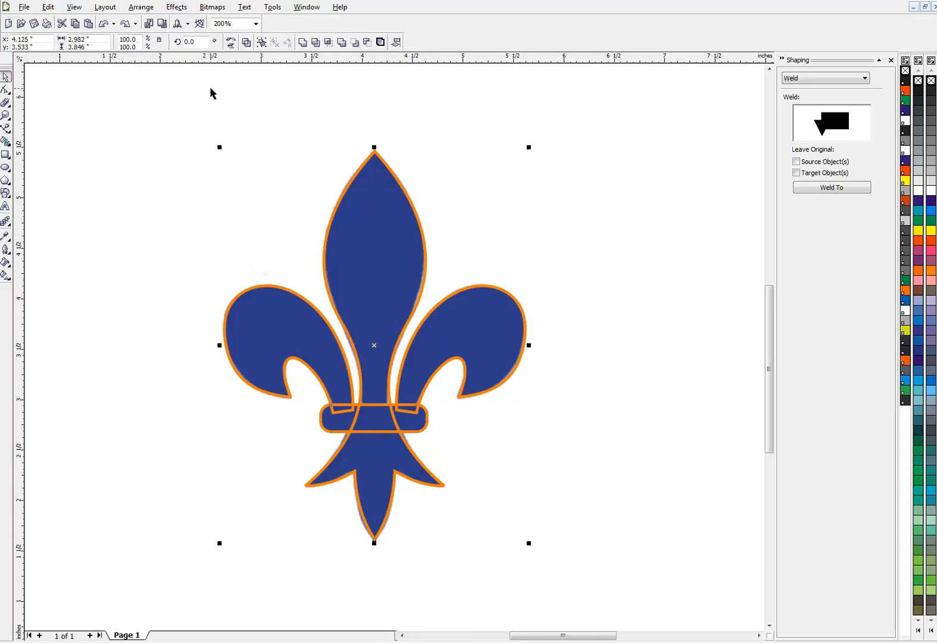
left_click(150, 8)
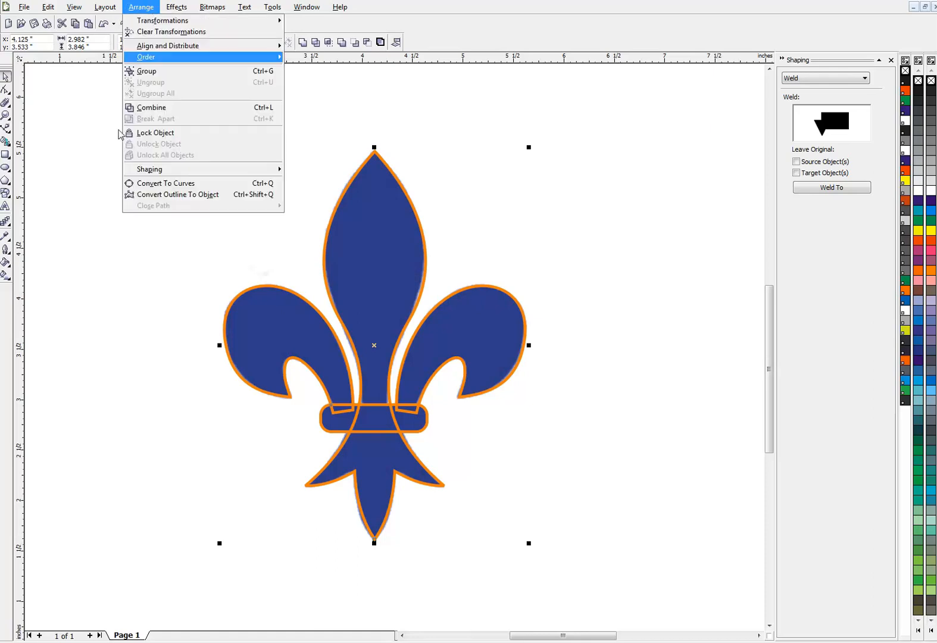
mouse_move(156, 51)
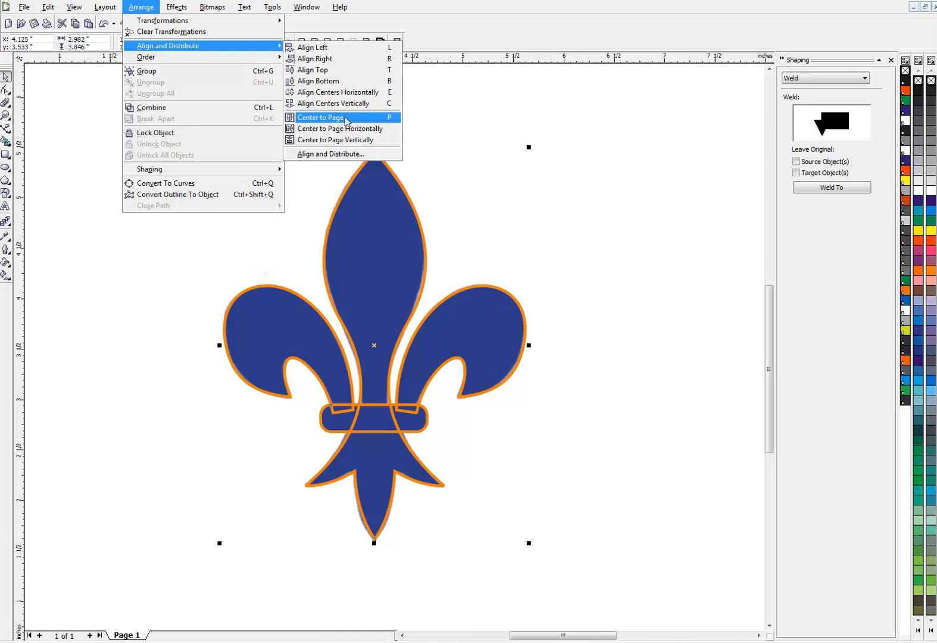
left_click(354, 154)
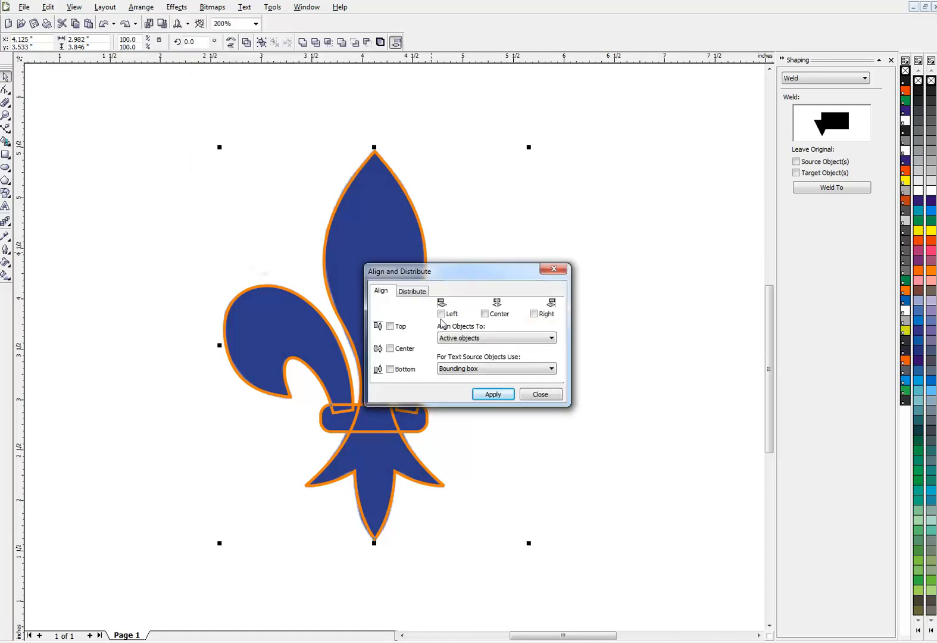
left_click(483, 313)
left_click_drag(498, 274, 619, 192)
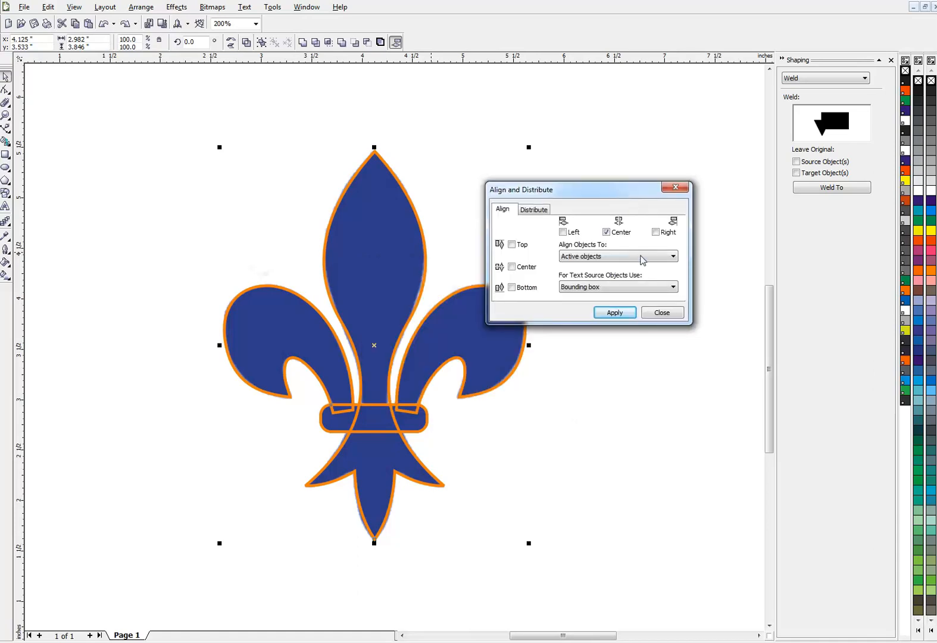
left_click(626, 313)
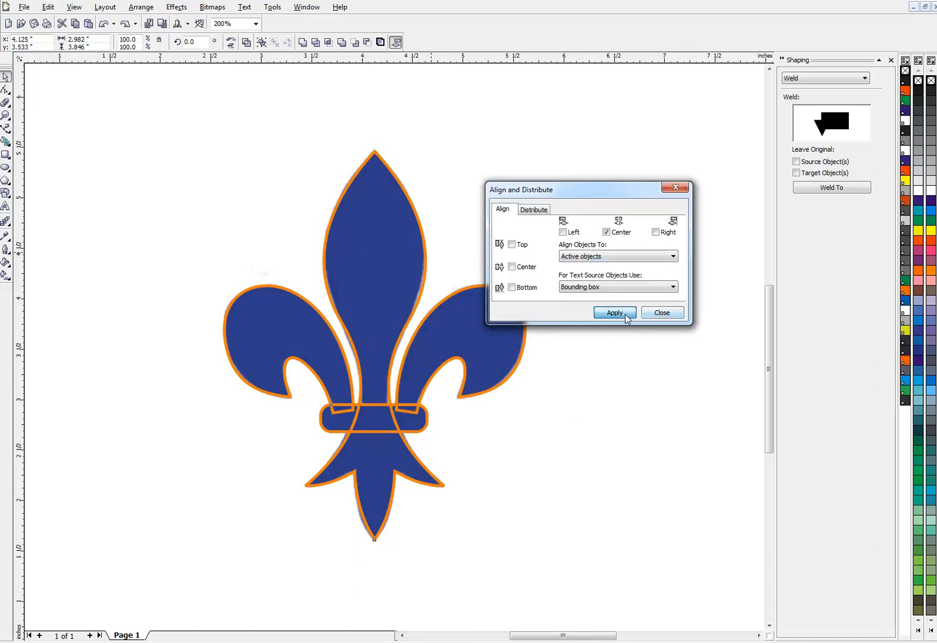
left_click(618, 366)
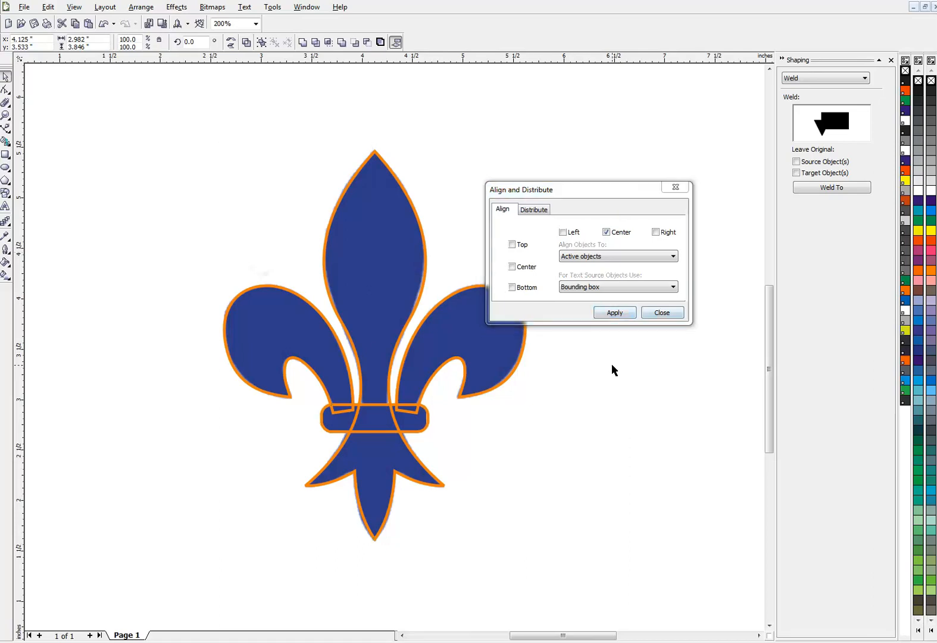
Shift the band sideways, realign its center to the welded outline, and close the alignment settings.
left_click_drag(427, 430, 516, 426)
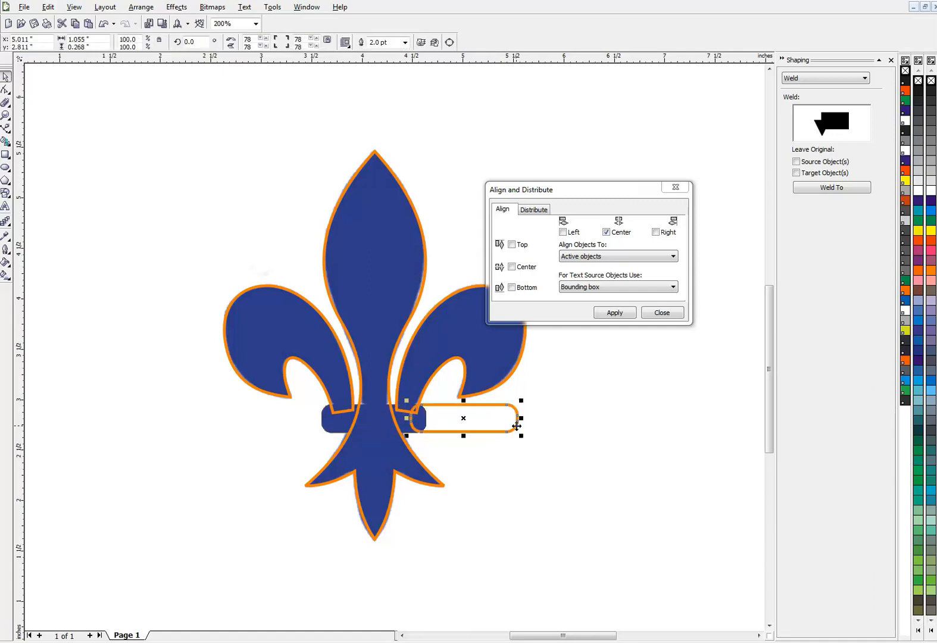
left_click(497, 387)
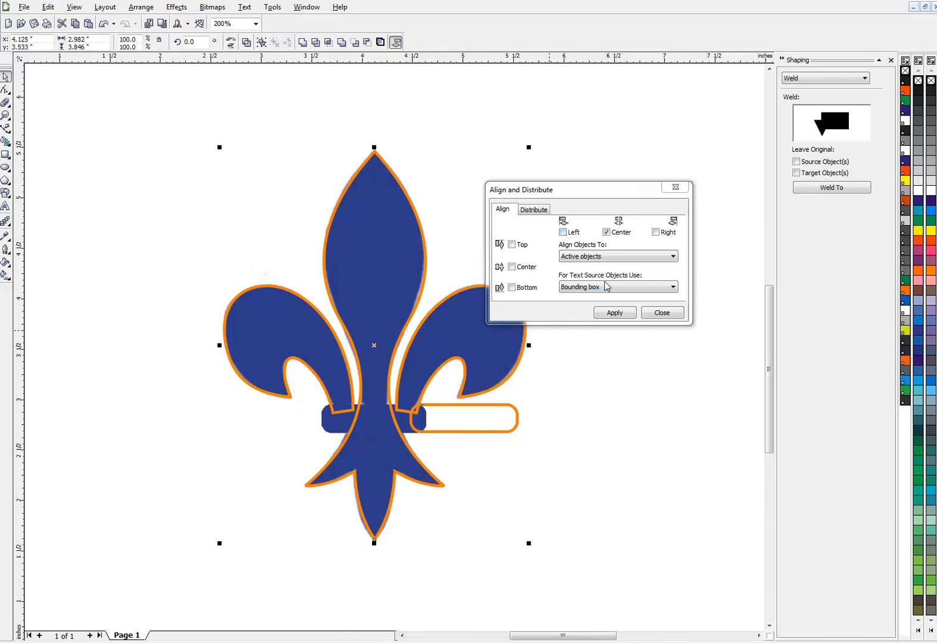
left_click(615, 312)
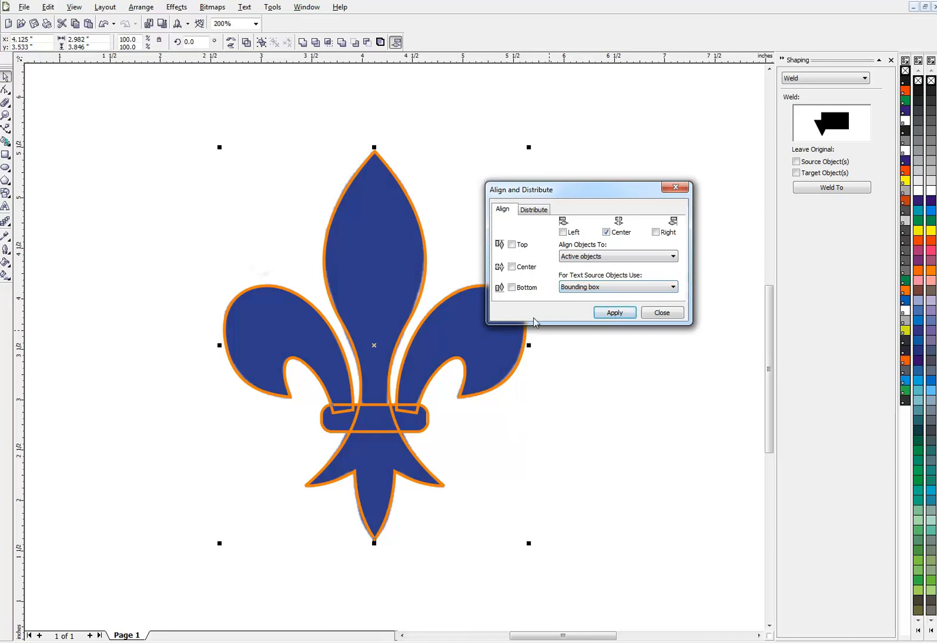
left_click(660, 314)
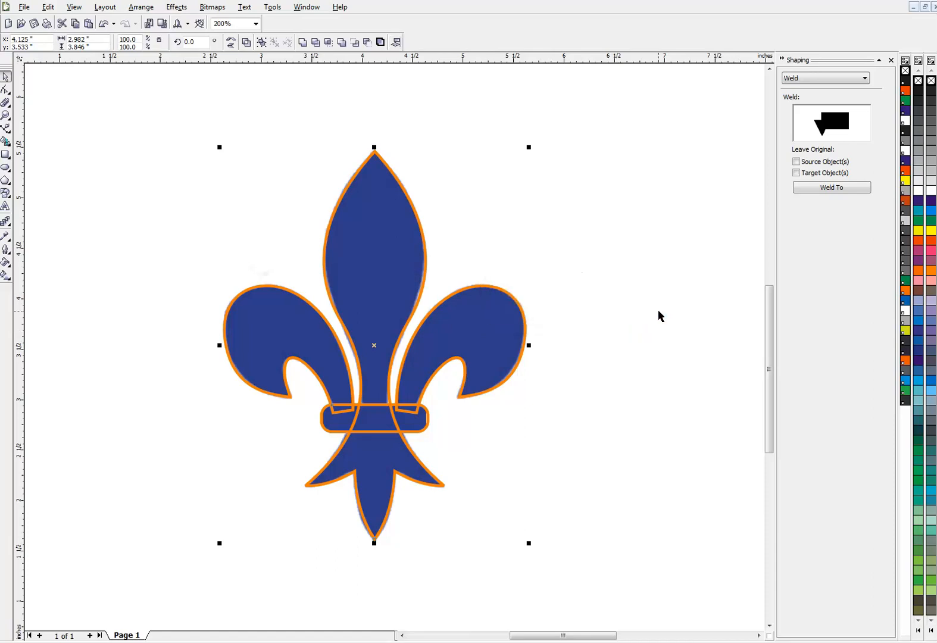
Move the band out beside the fleur-de-lis and center it back on the outline with the Align Centers Vertically command.
left_click(417, 403)
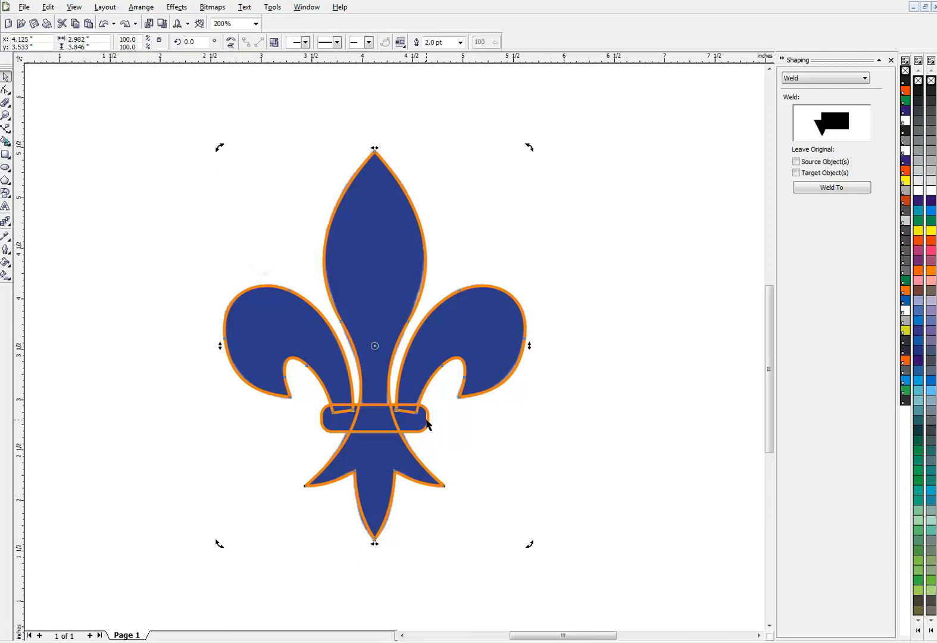
left_click(428, 420)
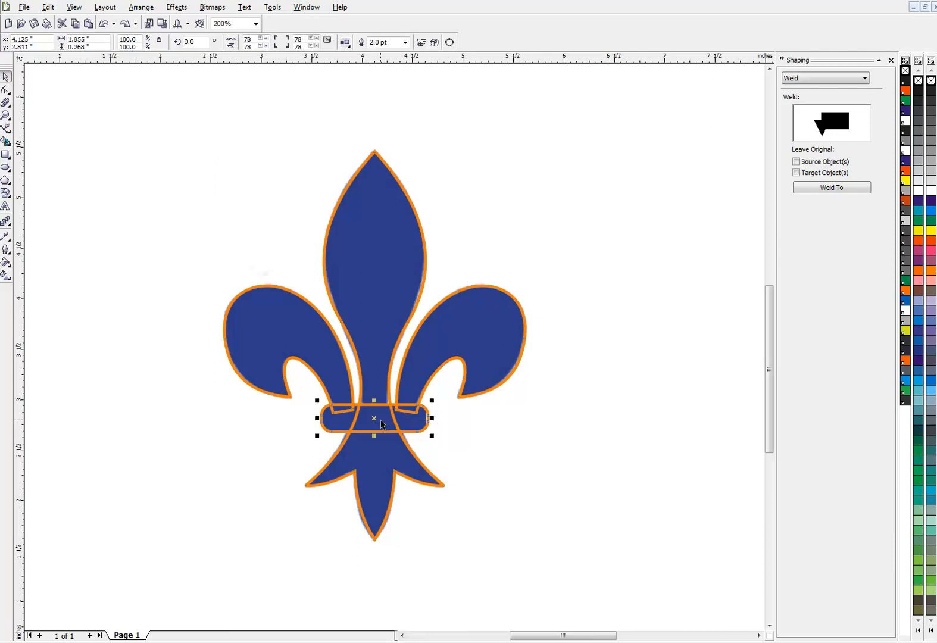
left_click_drag(374, 418, 490, 426)
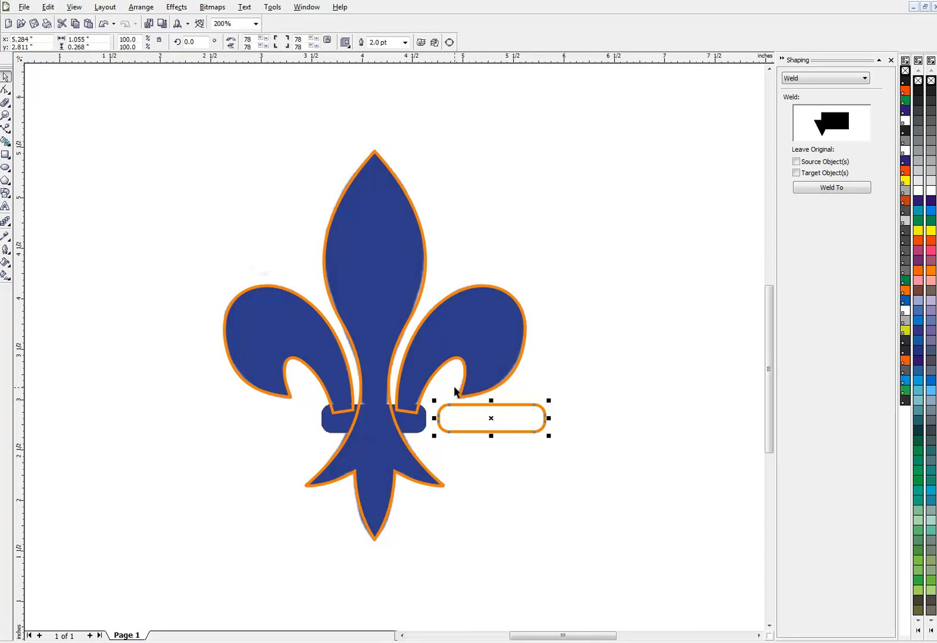
left_click(426, 274)
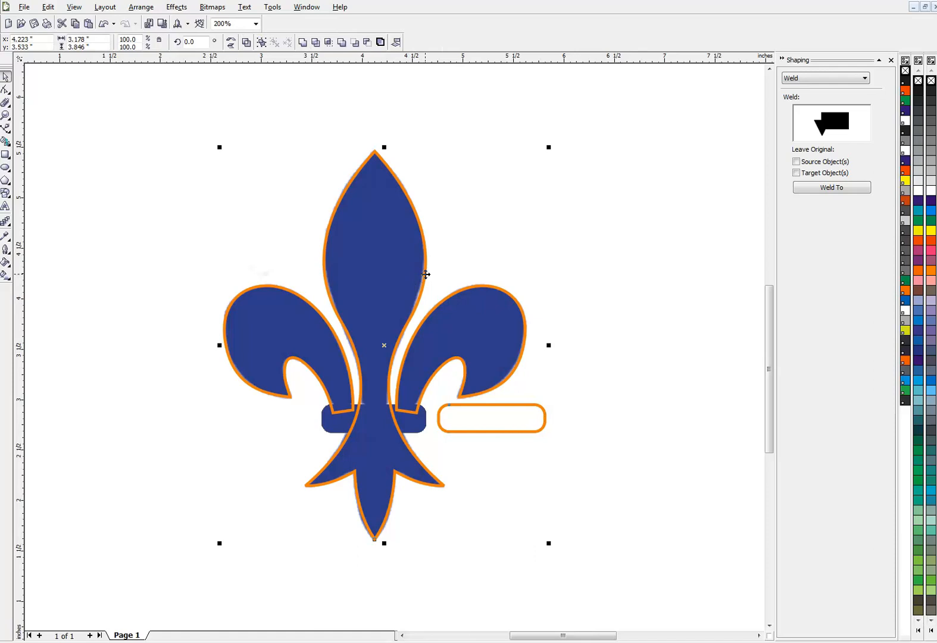
key("c")
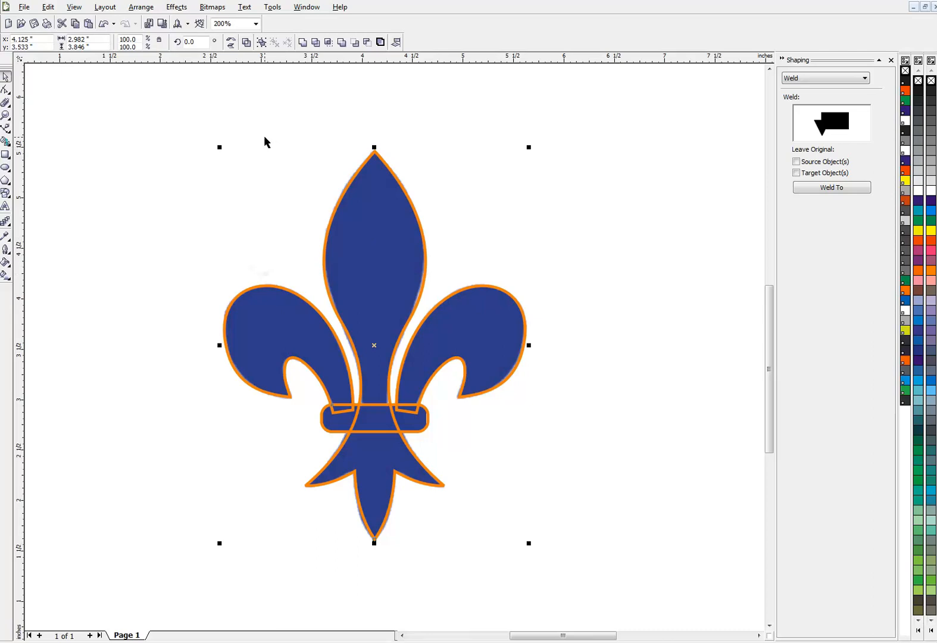
left_click(276, 117)
left_click(349, 432)
left_click(533, 424)
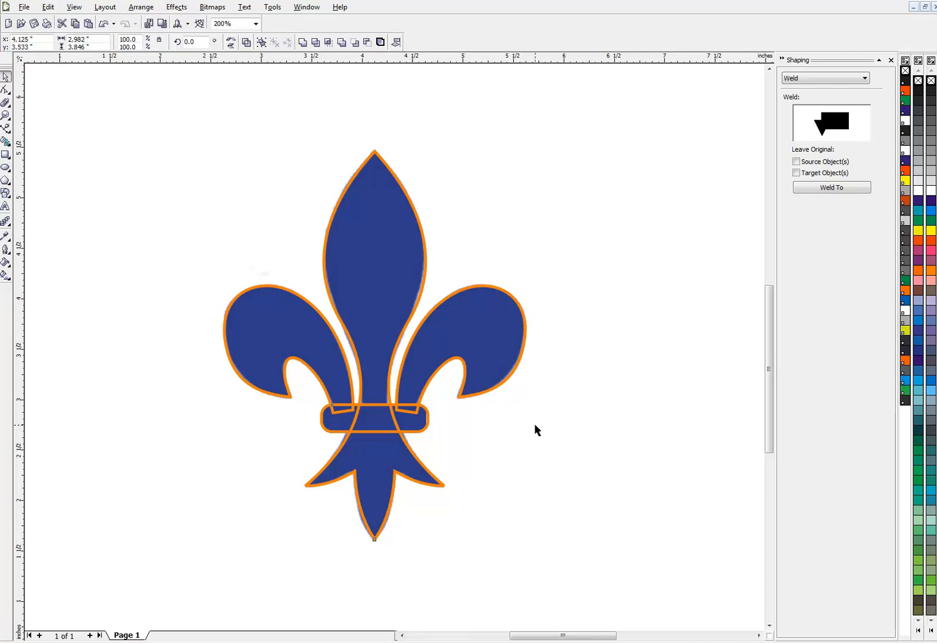
Weld the rounded band to the fleur-de-lis outline.
left_click(428, 418)
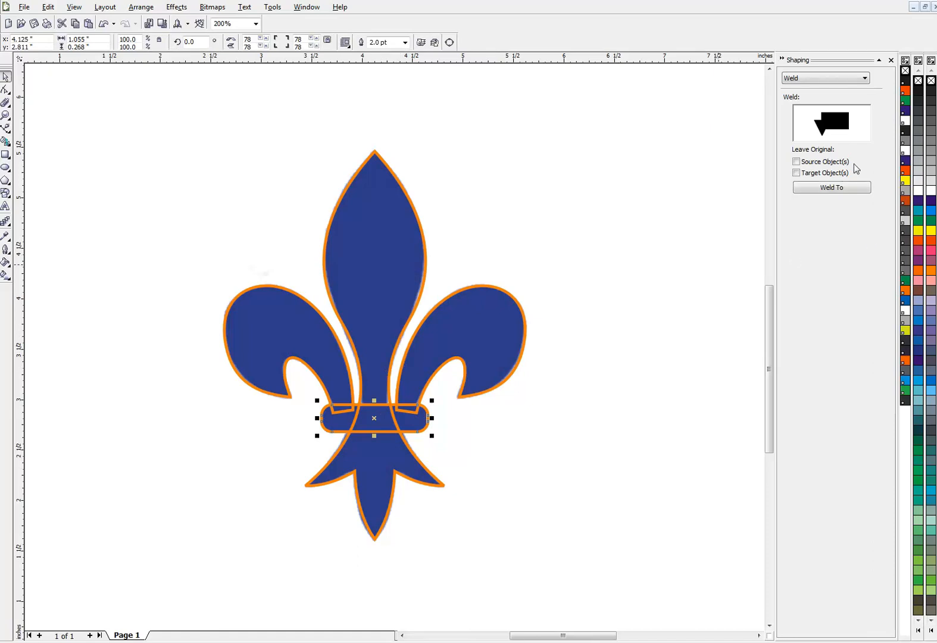
left_click(839, 188)
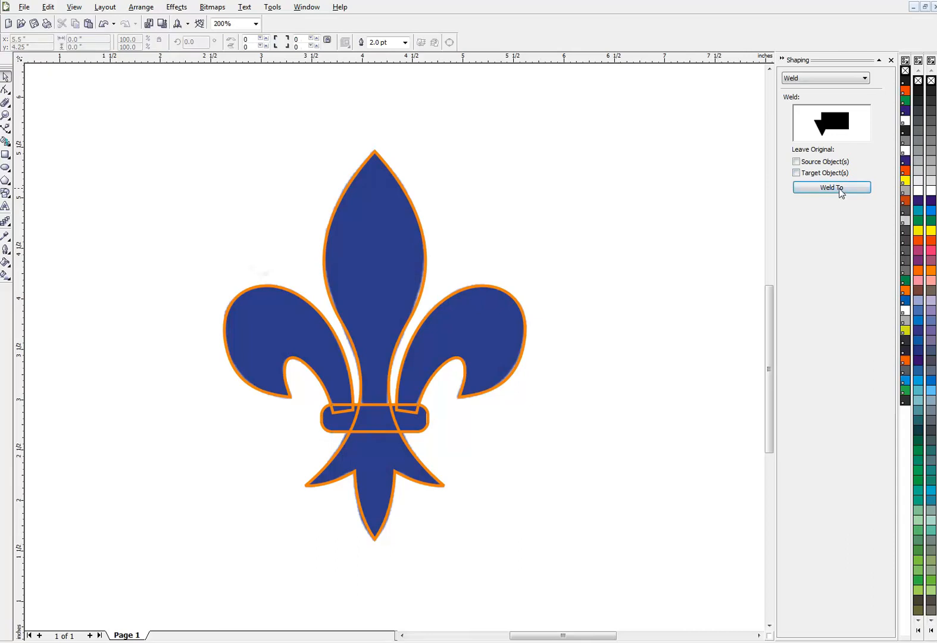
left_click(424, 239)
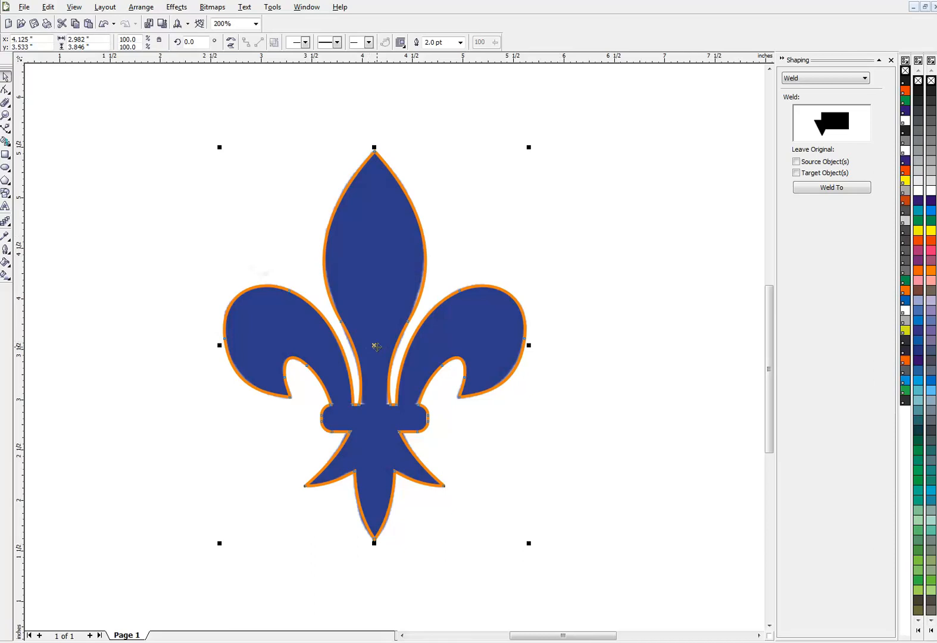
Move the finished outline and the blue bitmap apart so that they sit side by side.
left_click_drag(375, 346, 541, 352)
left_click_drag(378, 267, 233, 271)
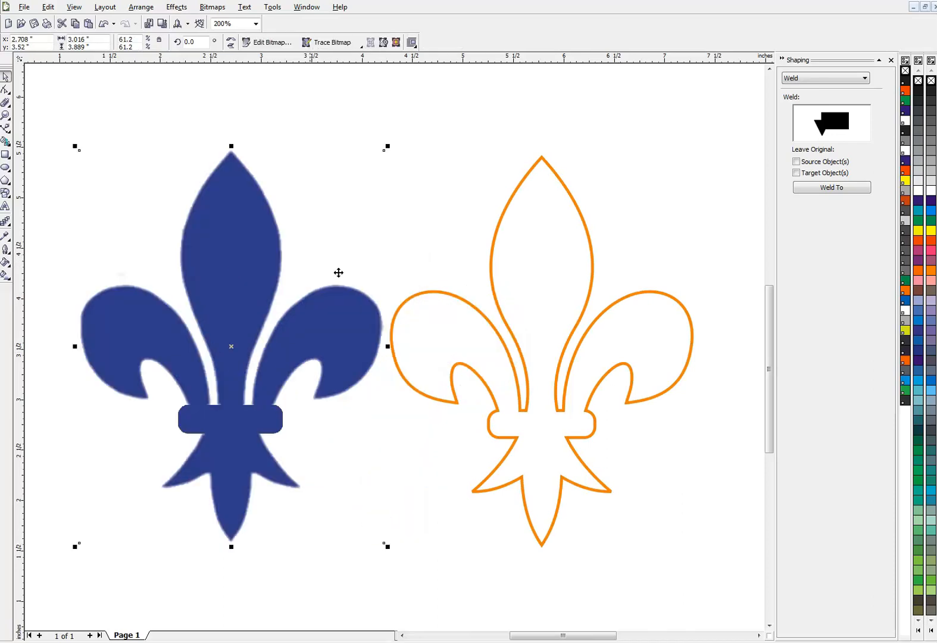
Fill the traced fleur-de-lis outline with green and set its outline width to 4 pt.
left_click(523, 257)
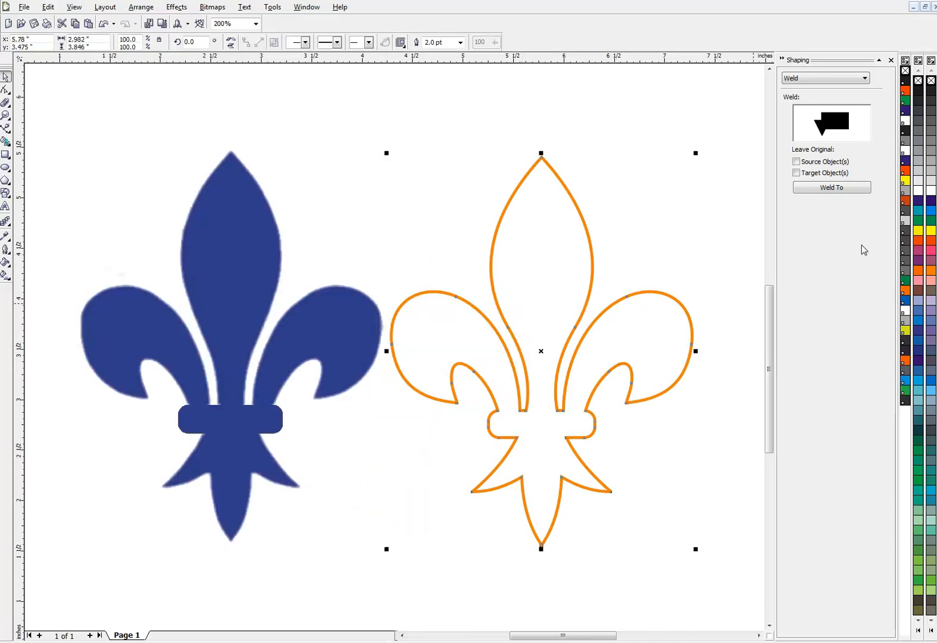
left_click(930, 225)
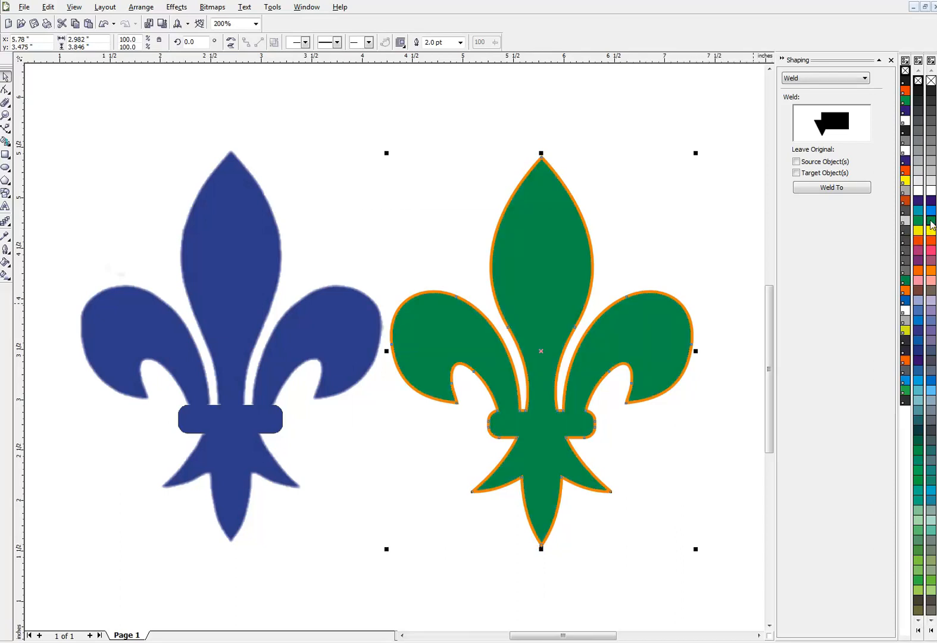
key("F12")
left_click(386, 269)
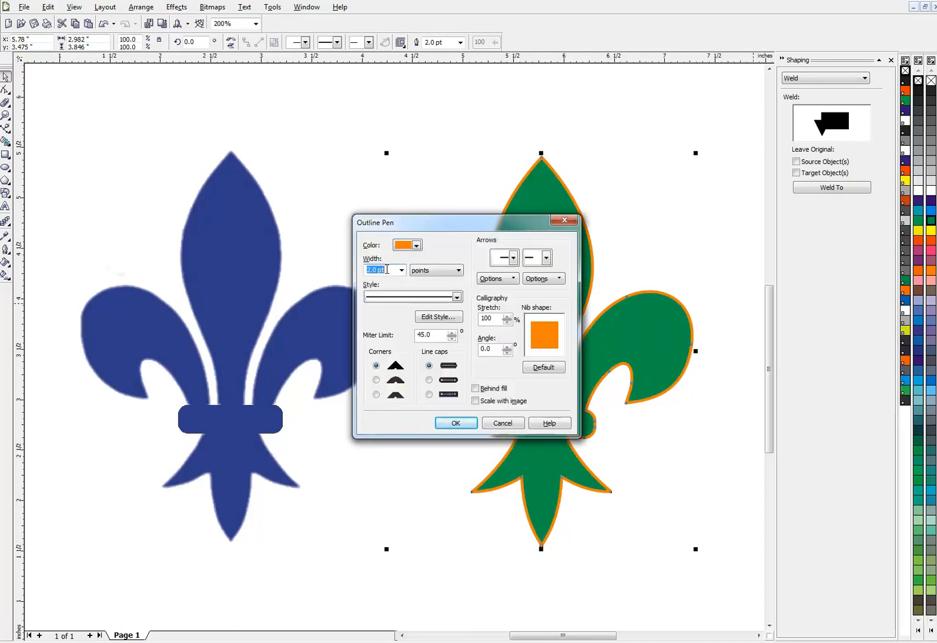
type("4")
key("Return")
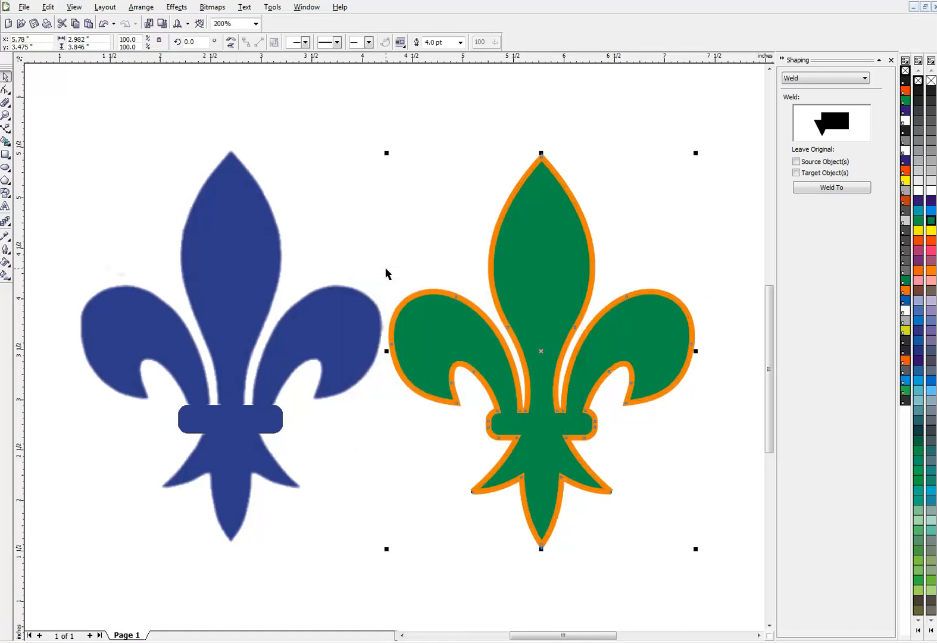
Set the outline to sit behind the fill and scale with the image, and enlarge the green fleur-de-lis to about 105%.
key("F12")
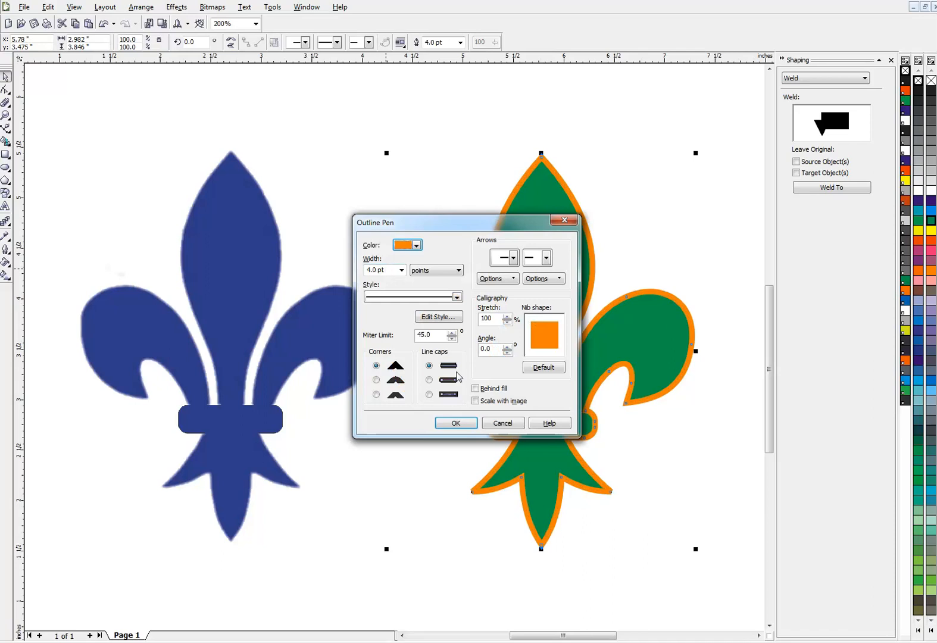
left_click(485, 390)
left_click(478, 402)
left_click(463, 426)
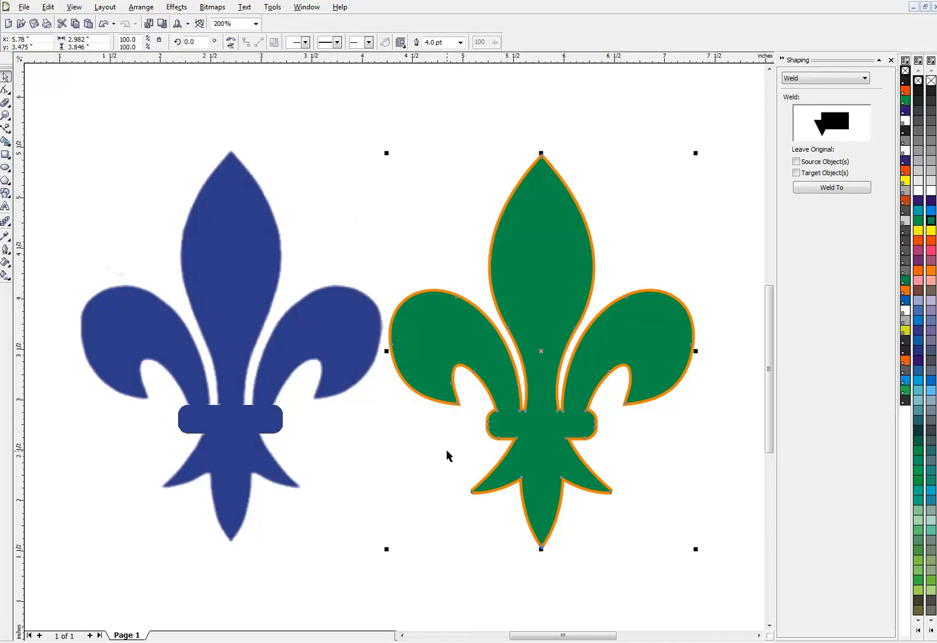
left_click_drag(386, 548, 368, 569)
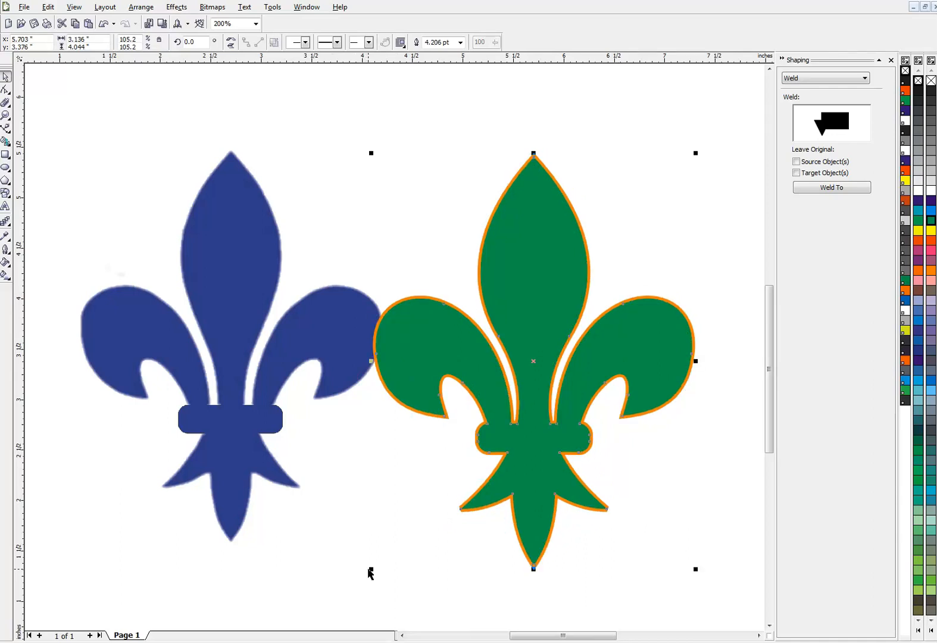
Turn off the outline's Behind fill option on the green fleur-de-lis.
key("F12")
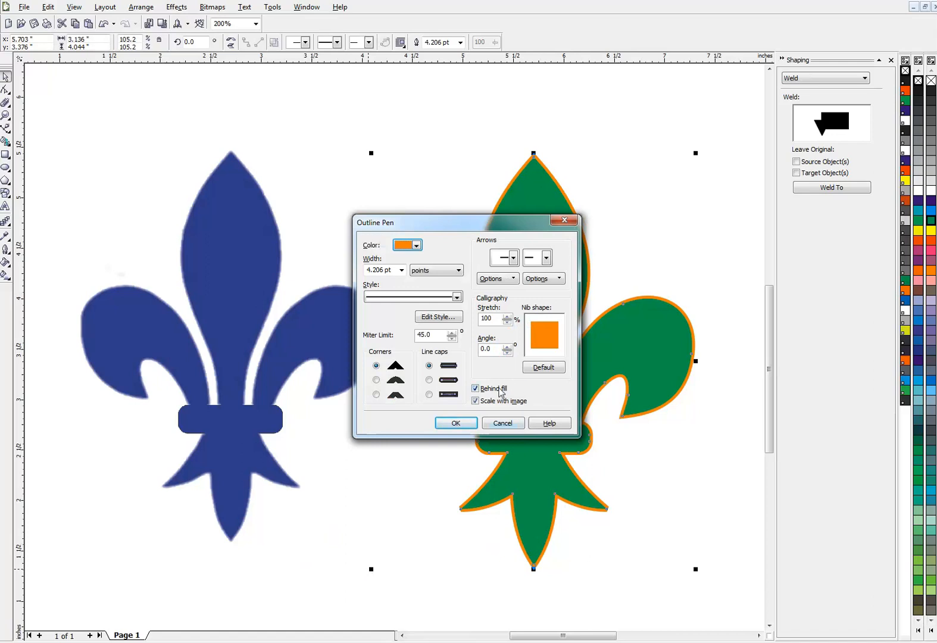
left_click(479, 388)
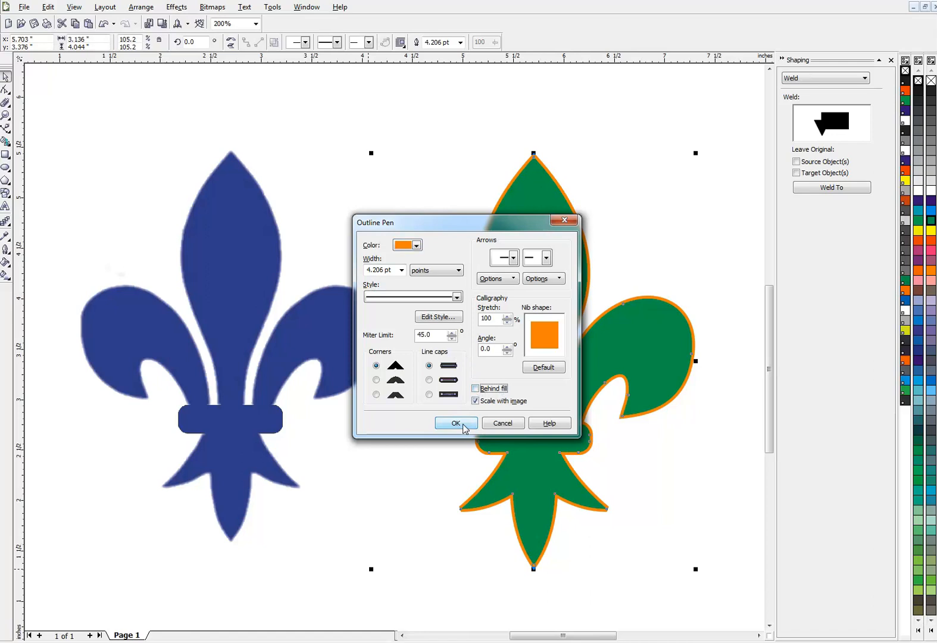
left_click(456, 423)
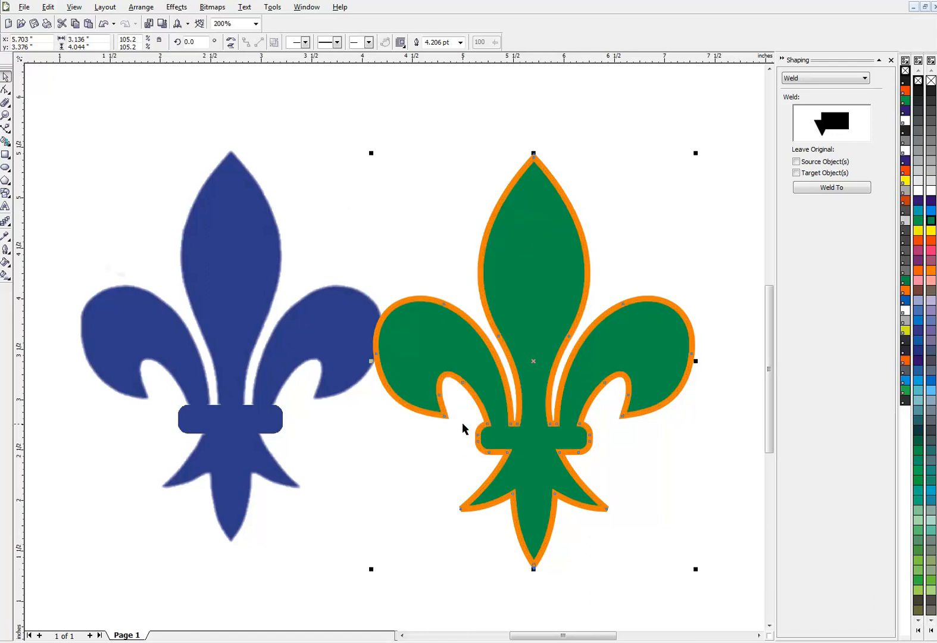
Place the green fleur-de-lis's outline behind the fill and set its width to 8 pt.
key("F12")
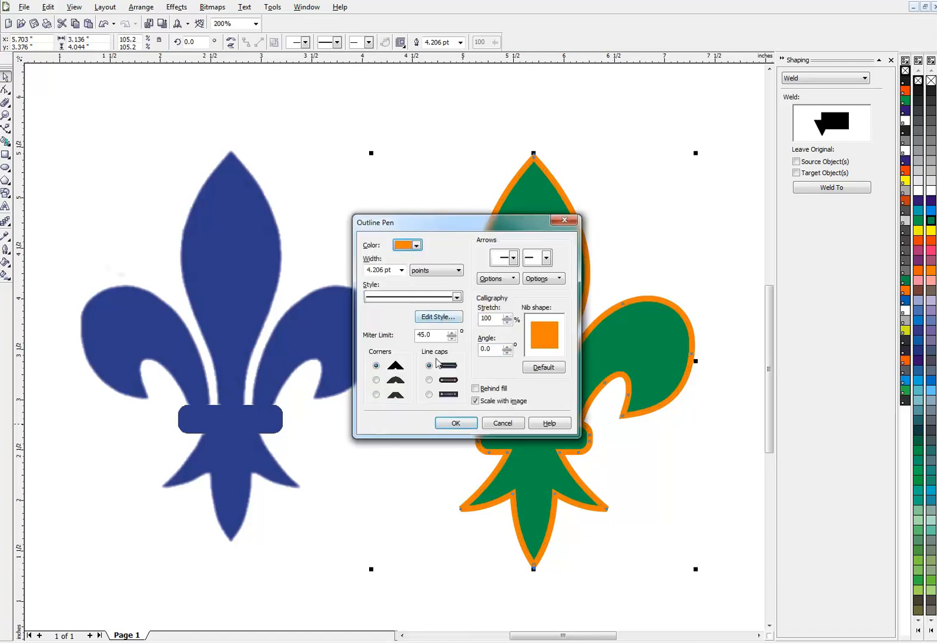
left_click(480, 389)
left_click(394, 270)
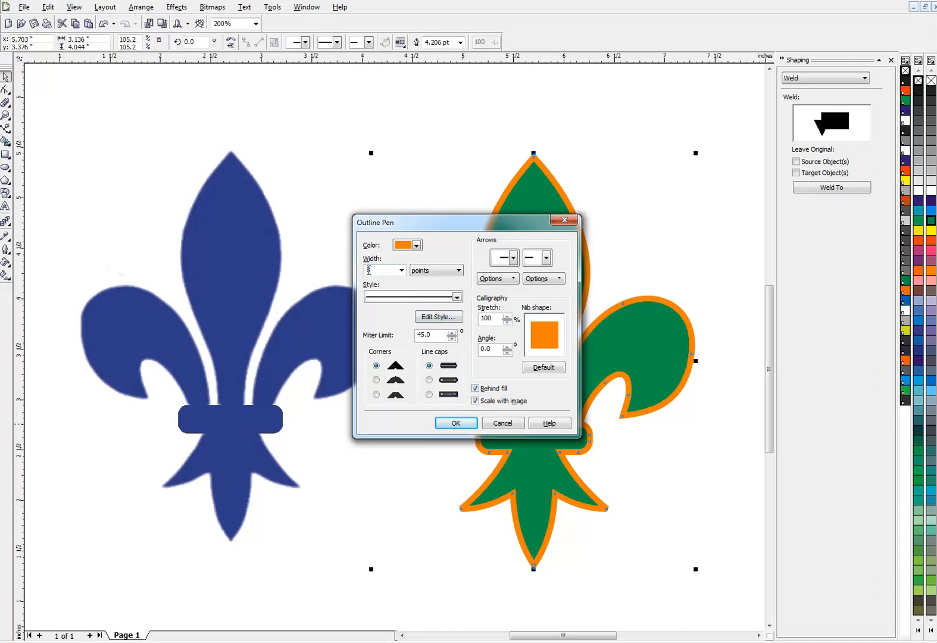
key("Return")
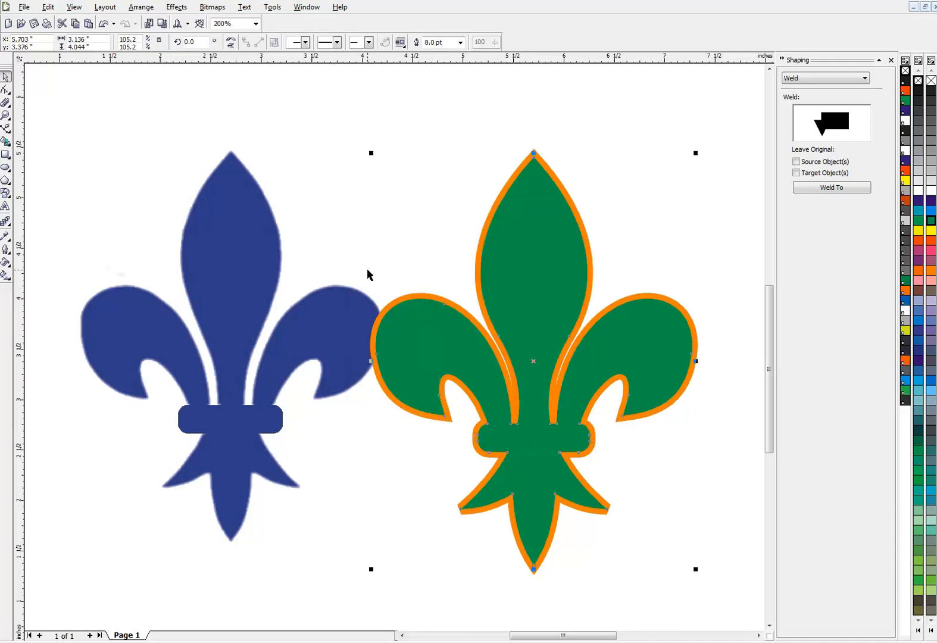
Give the green fleur-de-lis's outline rounded corners in the Outline Pen settings.
key("F12")
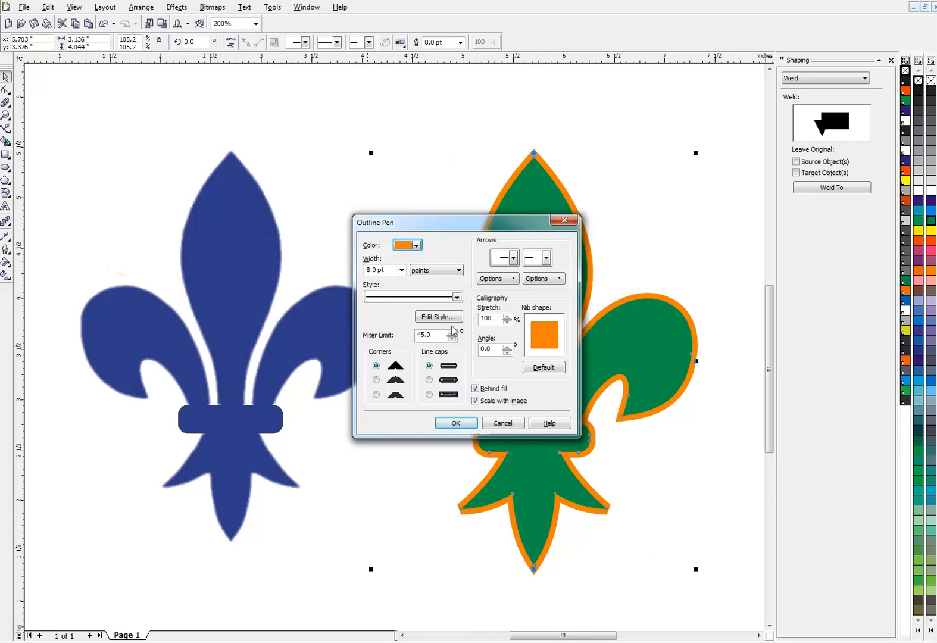
left_click(376, 379)
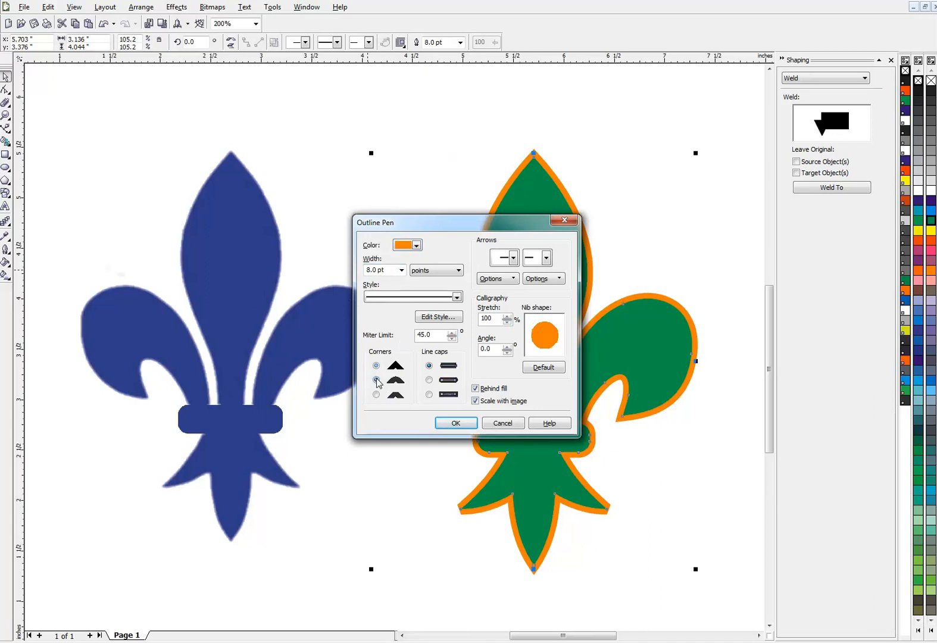
left_click(467, 423)
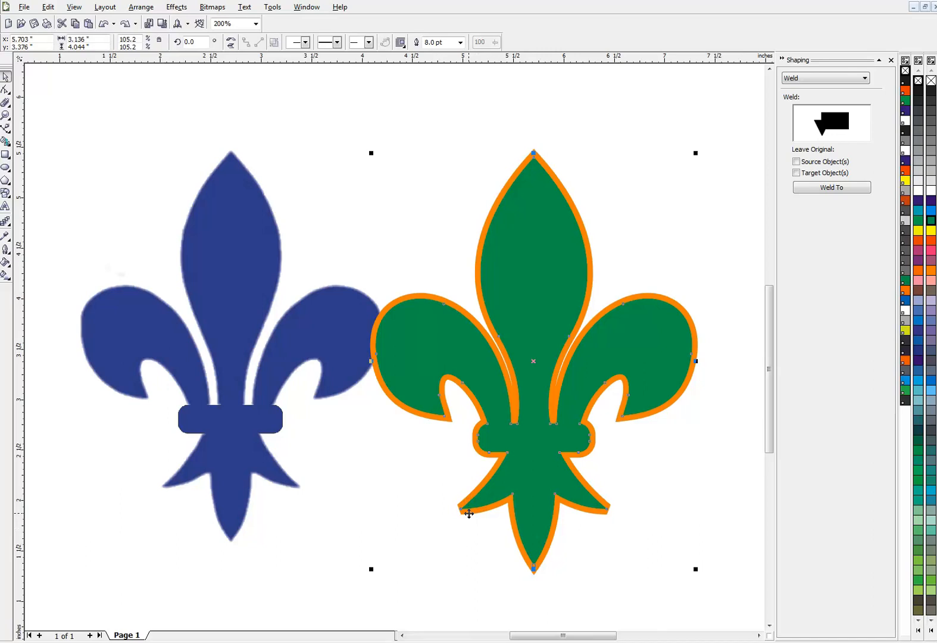
key("F12")
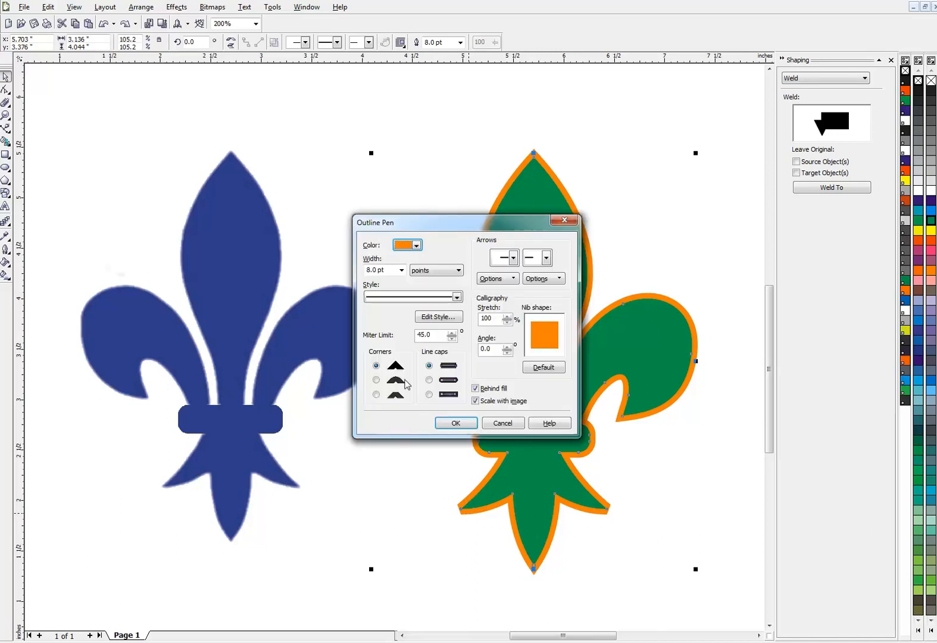
left_click(376, 379)
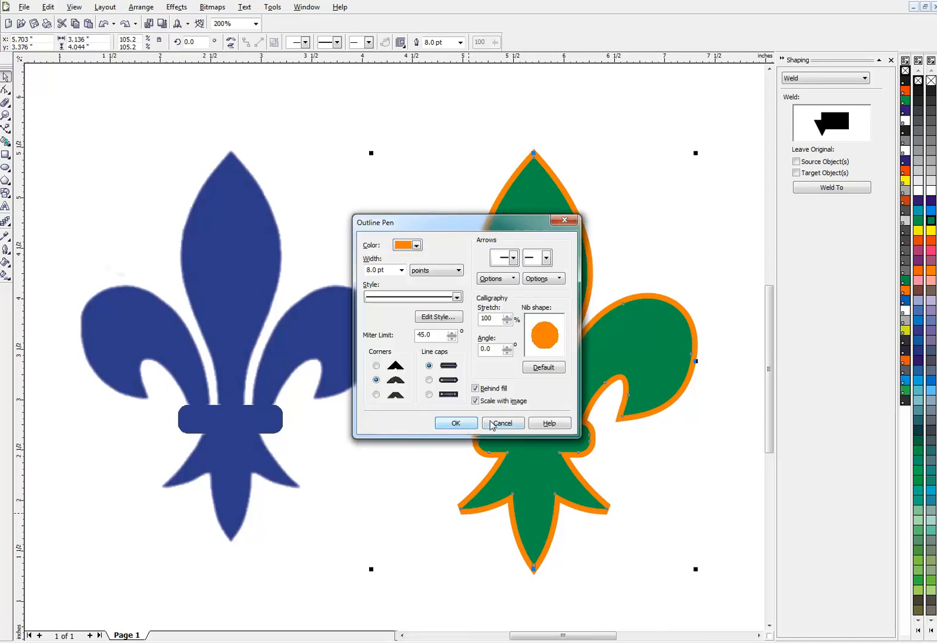
left_click(456, 423)
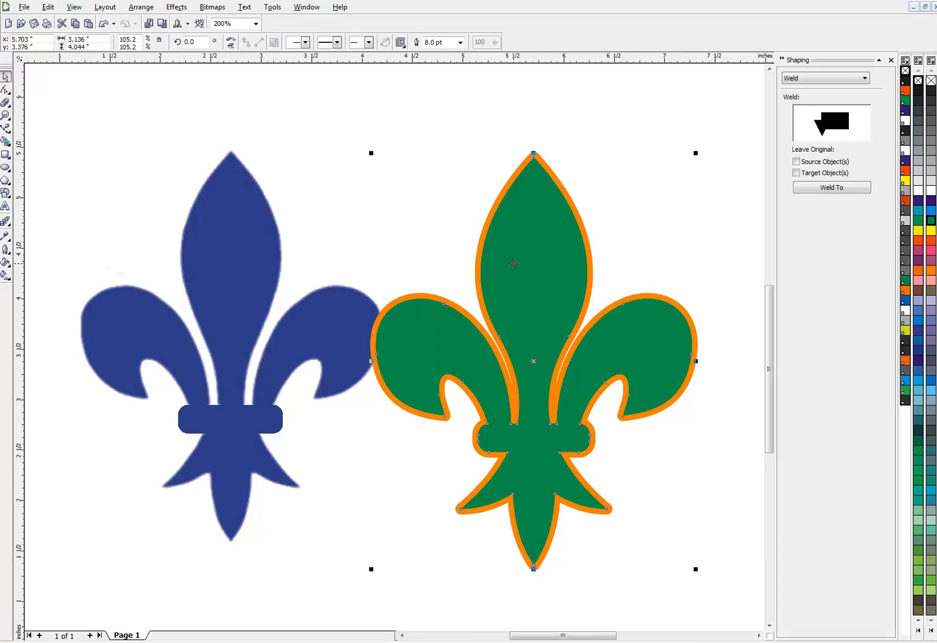
Set the outline width to 6 pt and recolor the fleur-de-lis with a bright blue fill and red-orange outline.
key("F12")
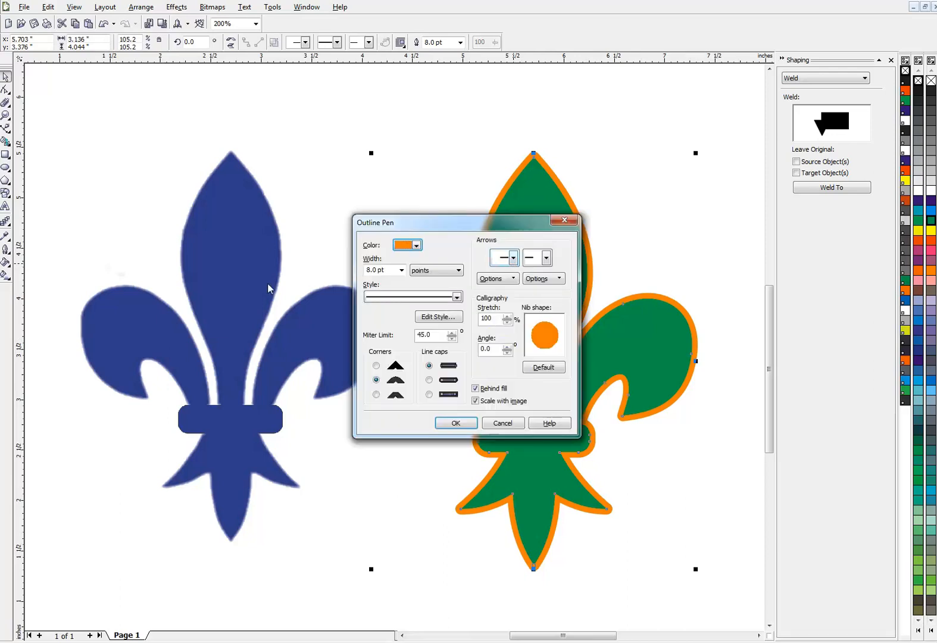
double_click(367, 271)
key("BackSpace")
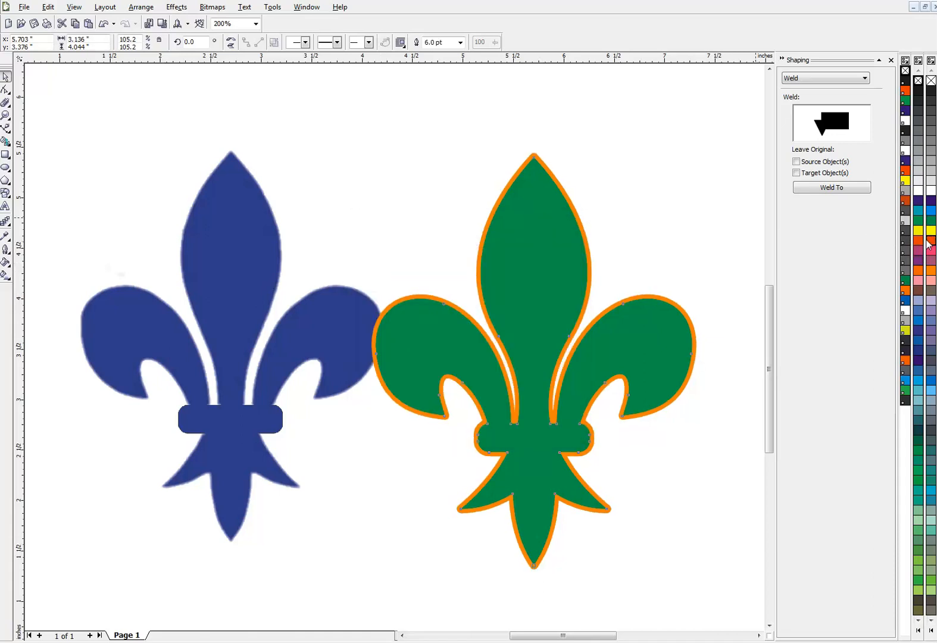
right_click(931, 240)
left_click(931, 211)
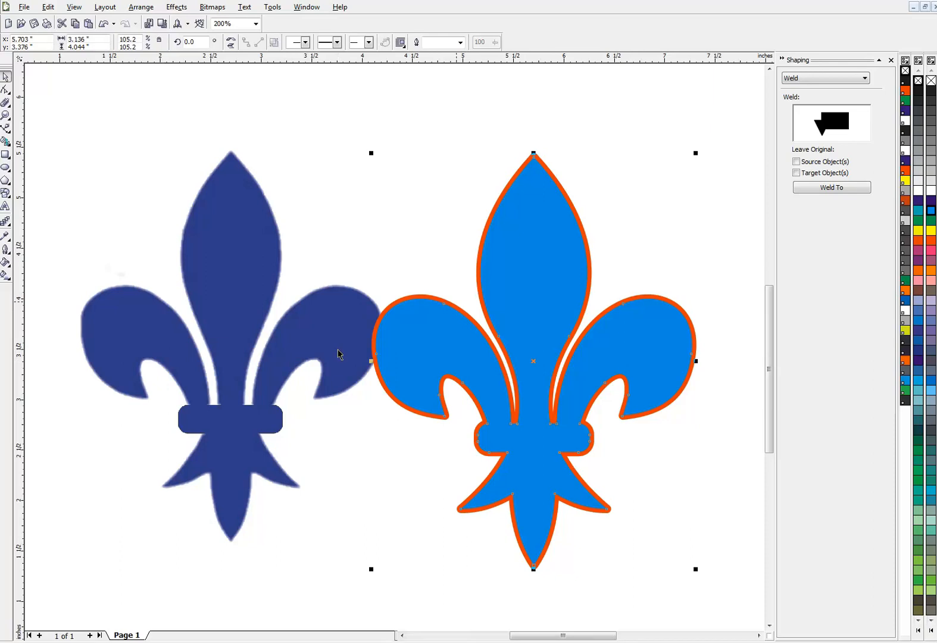
Remove the outline from the traced fleur-de-lis, fill the shape with green, and deselect it.
left_click(507, 295)
right_click(930, 81)
left_click(610, 90)
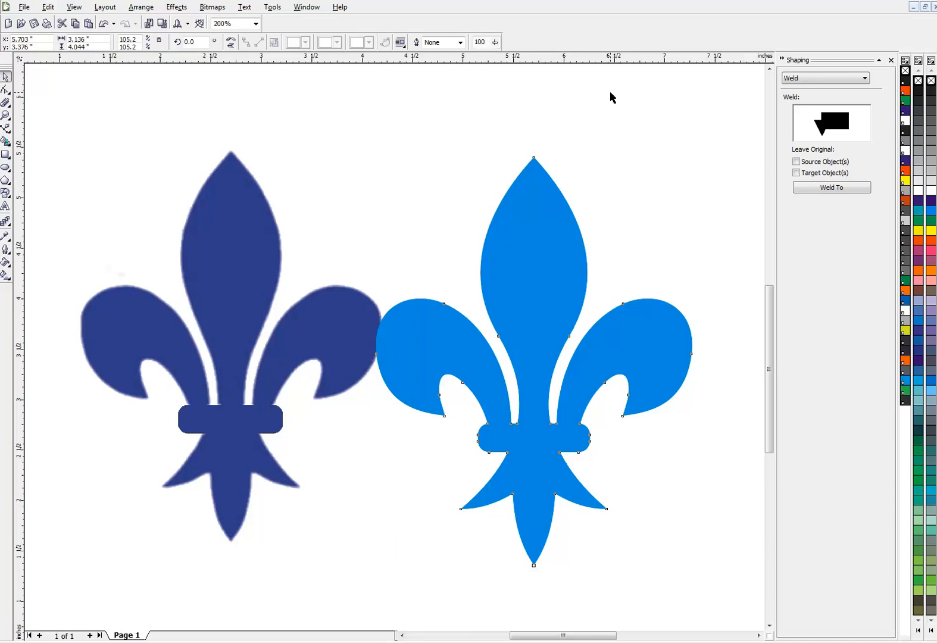
left_click(928, 221)
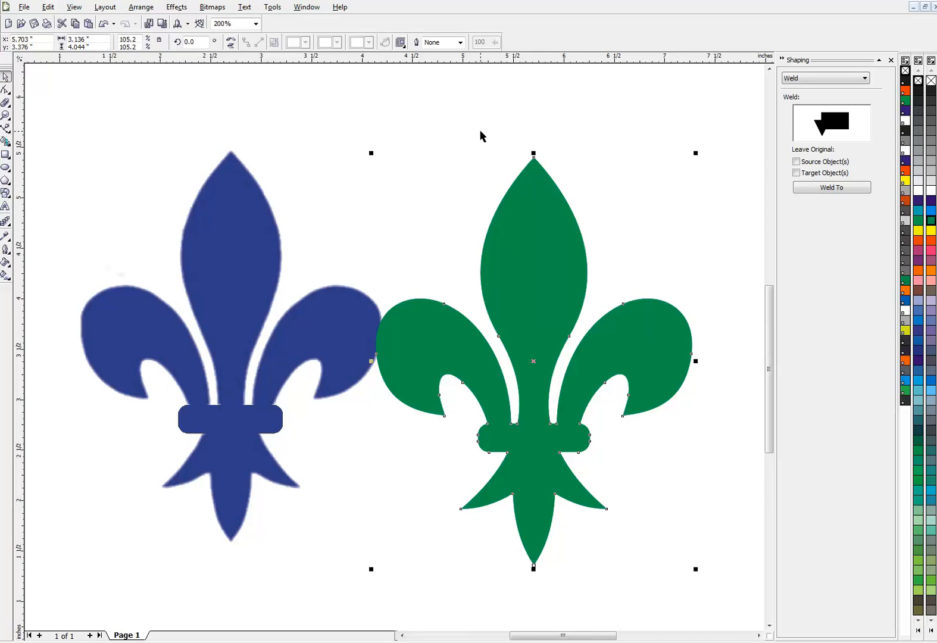
left_click(479, 128)
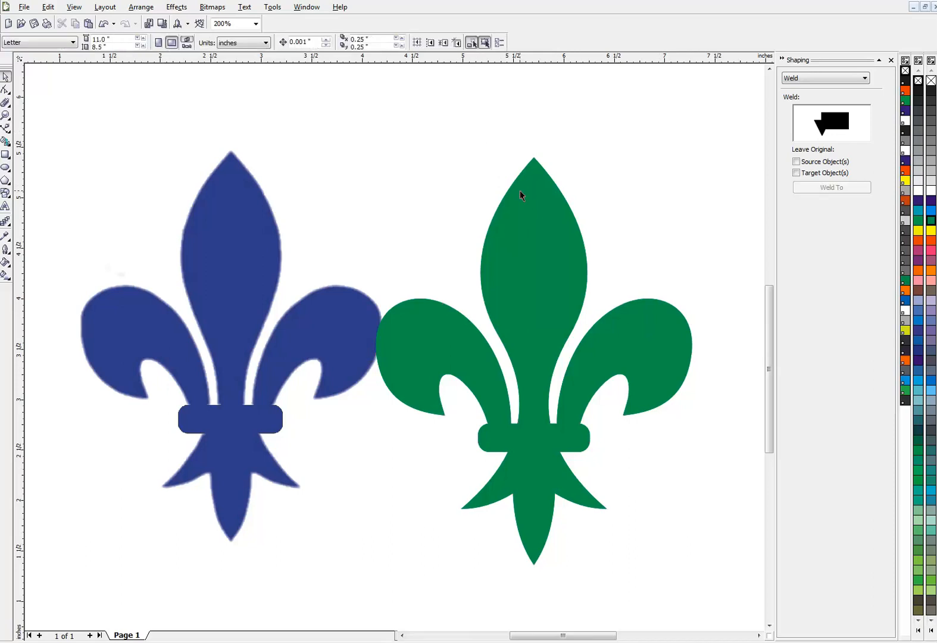